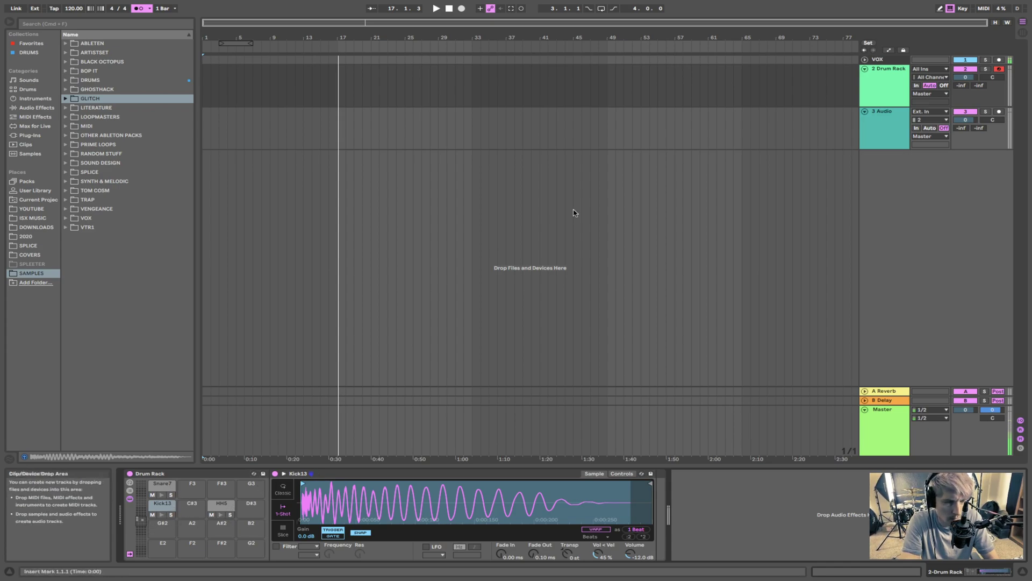
Step: Select the first four bars on the Drum Rack track and set the project tempo to 140 BPM
click(210, 89)
click(208, 87)
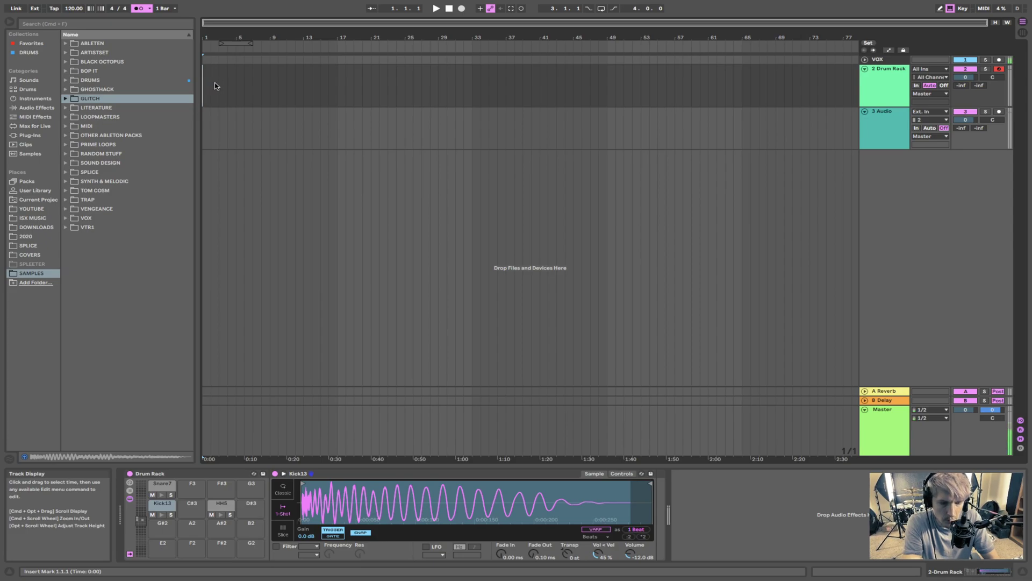
click(897, 74)
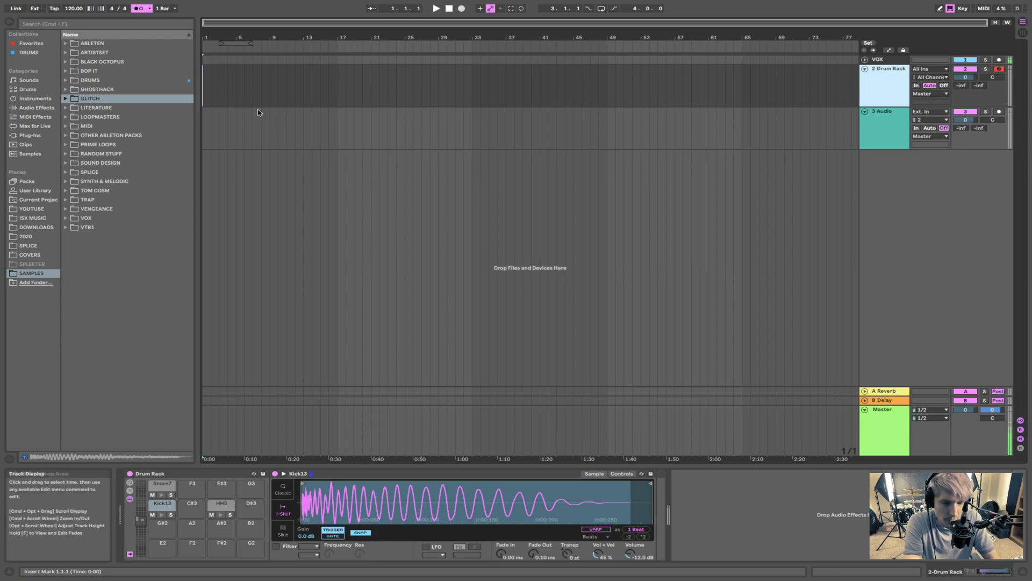
drag(206, 90, 238, 88)
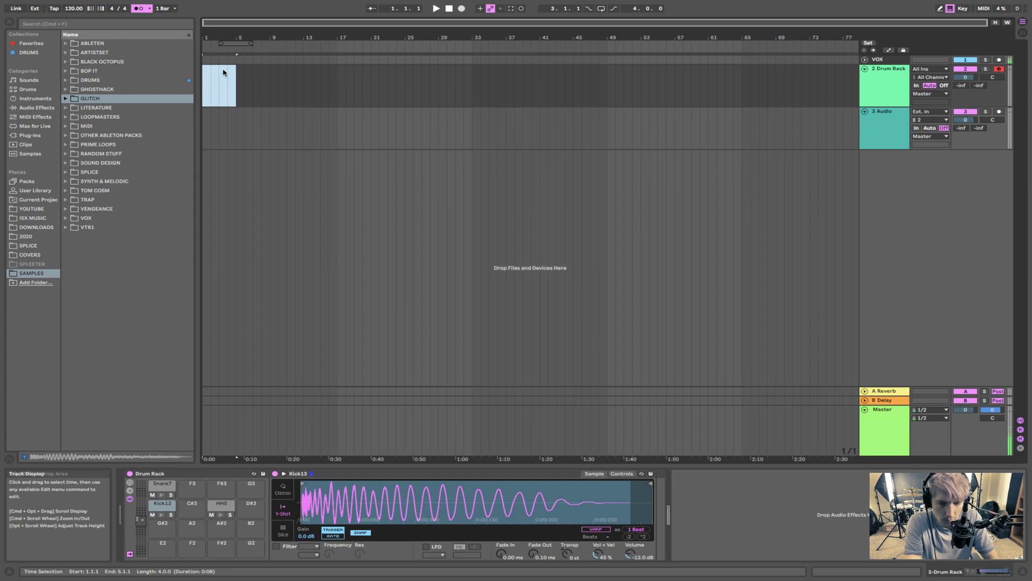
click(80, 10)
text(140)
key(Return)
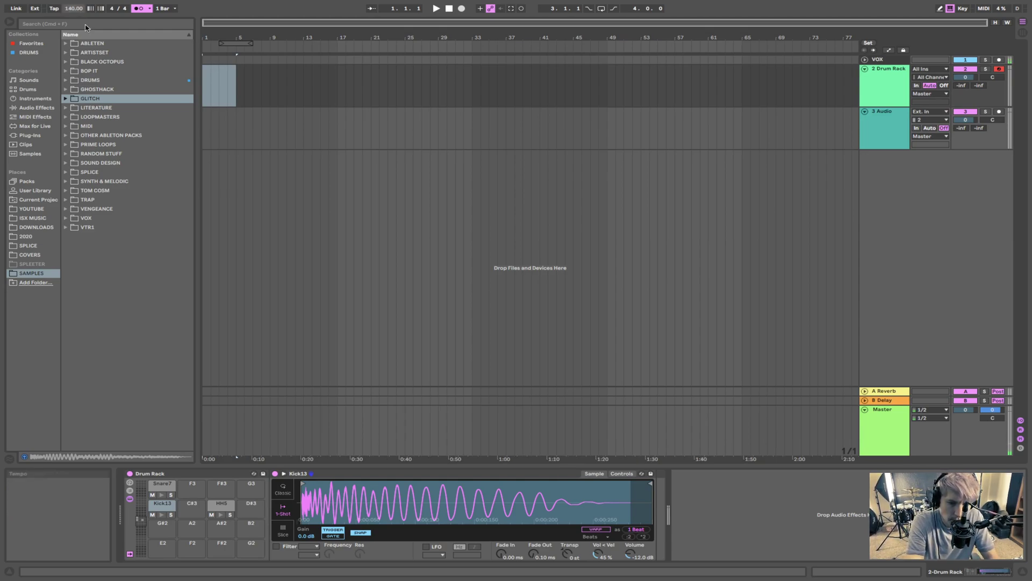
click(218, 93)
click(220, 91)
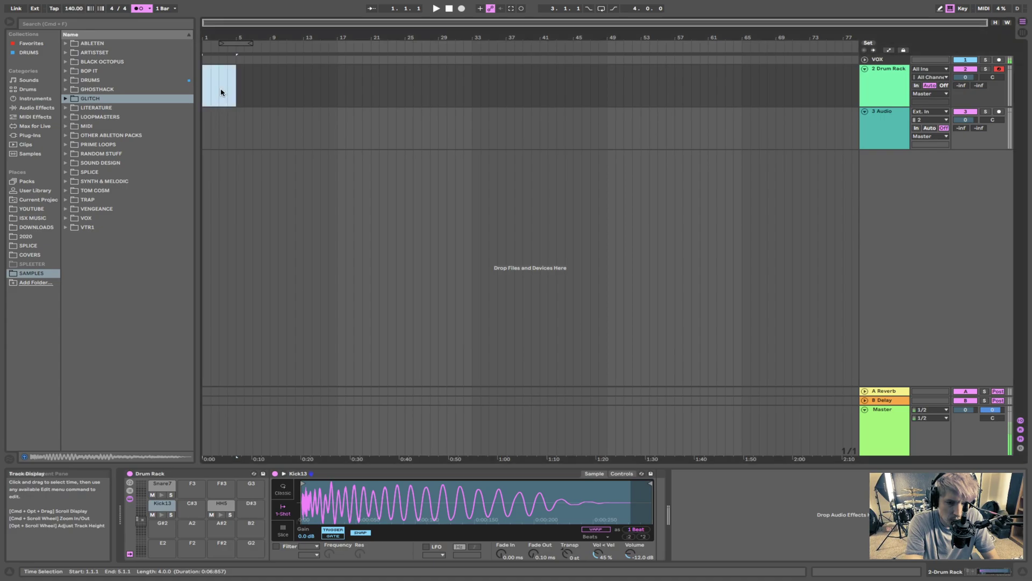
right_click(230, 92)
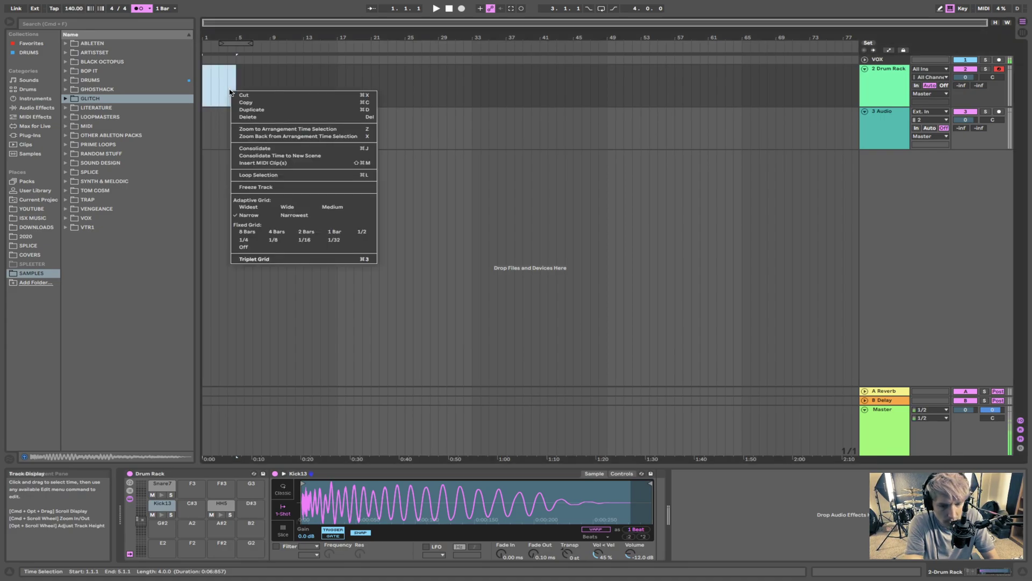
click(278, 163)
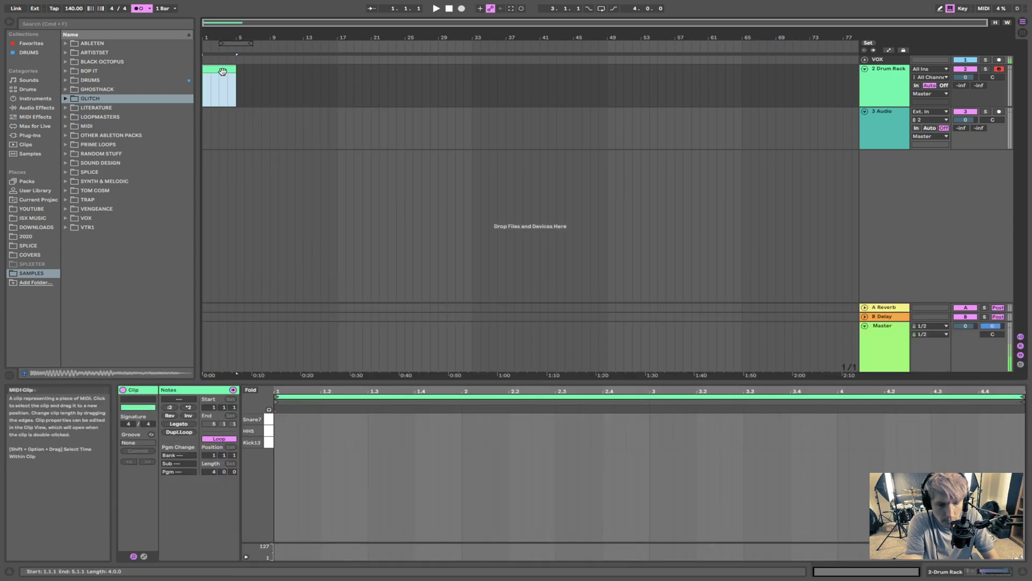
key(super+z)
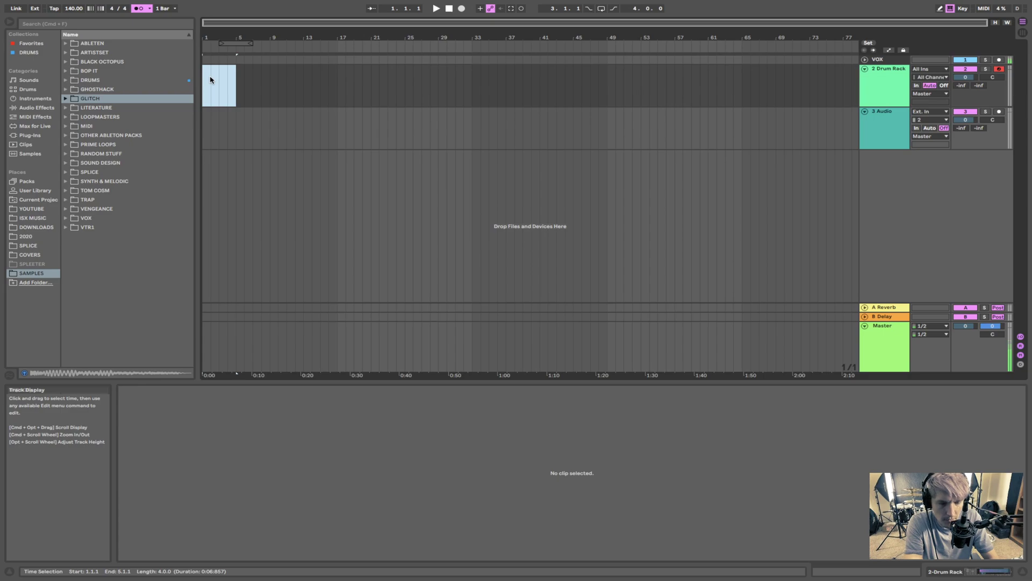
key(super+shift+m)
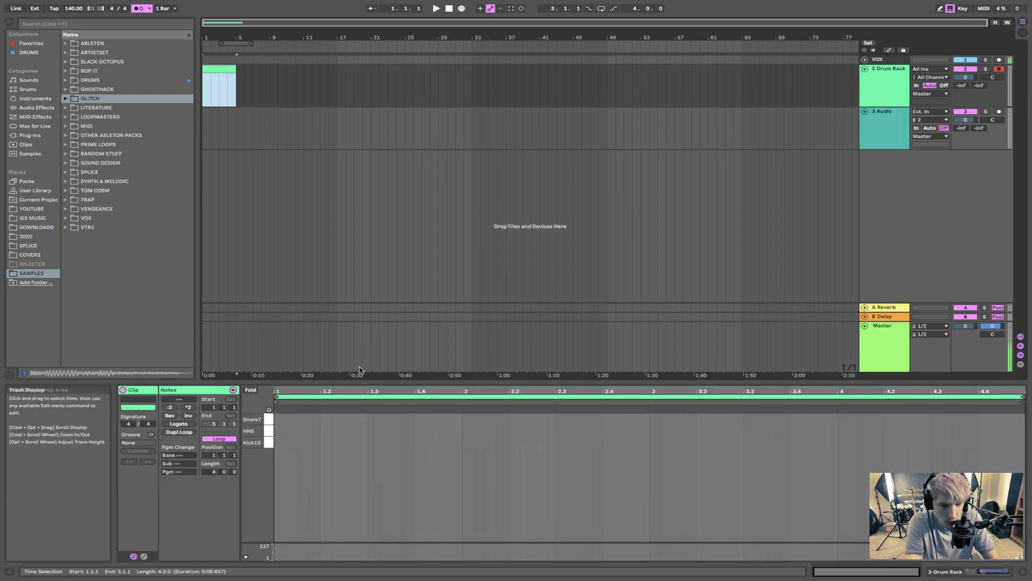
click(219, 439)
click(221, 439)
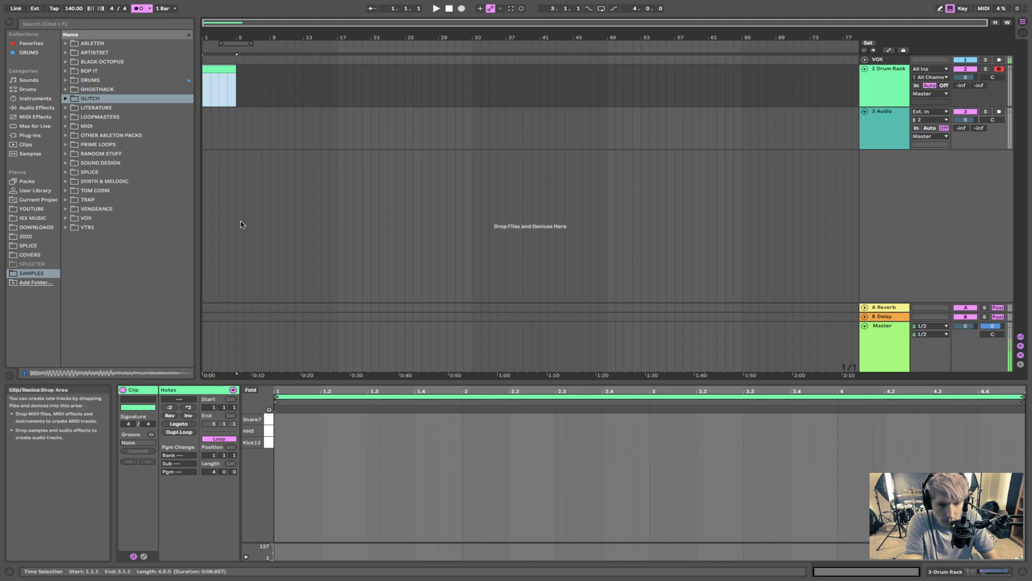
key(Delete)
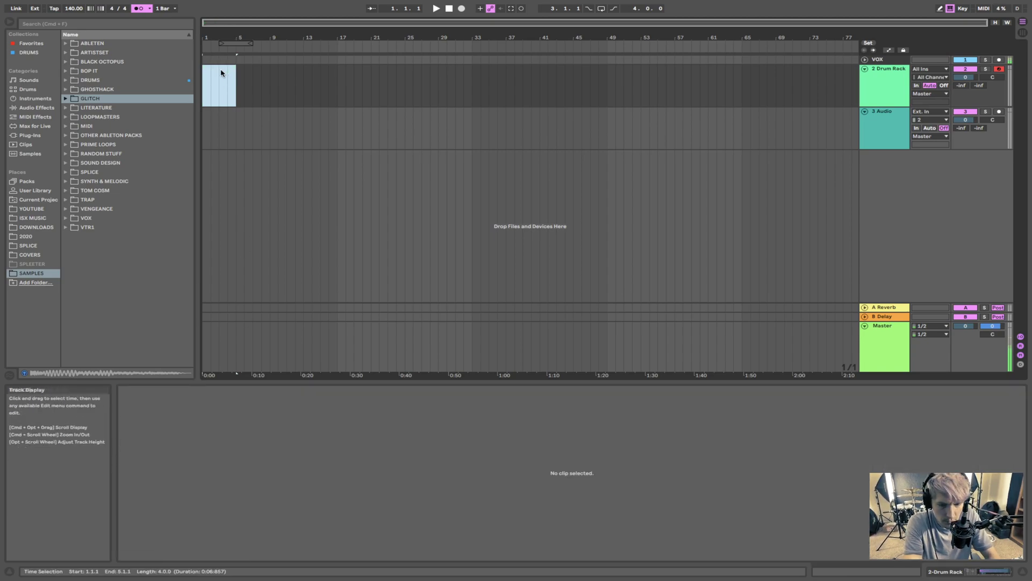
Step: Insert an empty one-bar MIDI clip at bar 1 on the Drum Rack track
drag(203, 84, 206, 85)
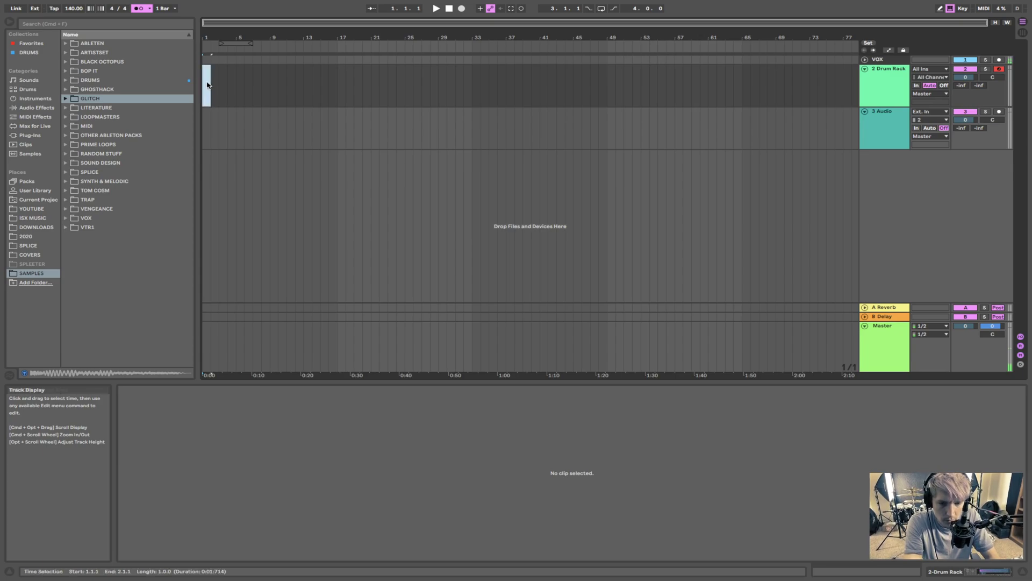
right_click(207, 84)
click(235, 153)
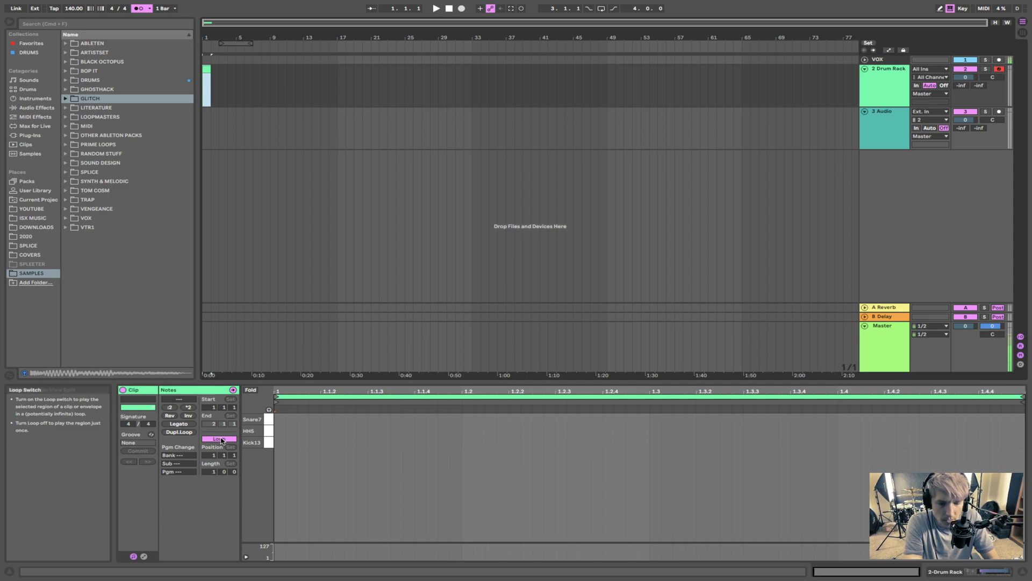
Step: Extend the looping one-bar drum clip in the arrangement so it repeats over four bars, ending at bar 5
drag(209, 66, 267, 78)
click(244, 76)
scroll(244, 75, up, 5)
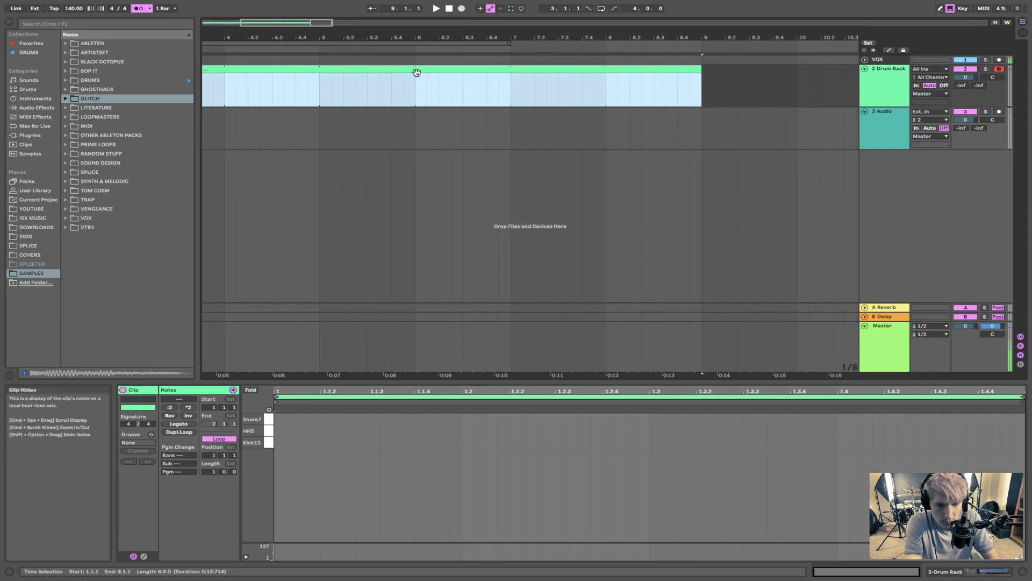
scroll(386, 89, left, 2)
scroll(382, 86, left, 6)
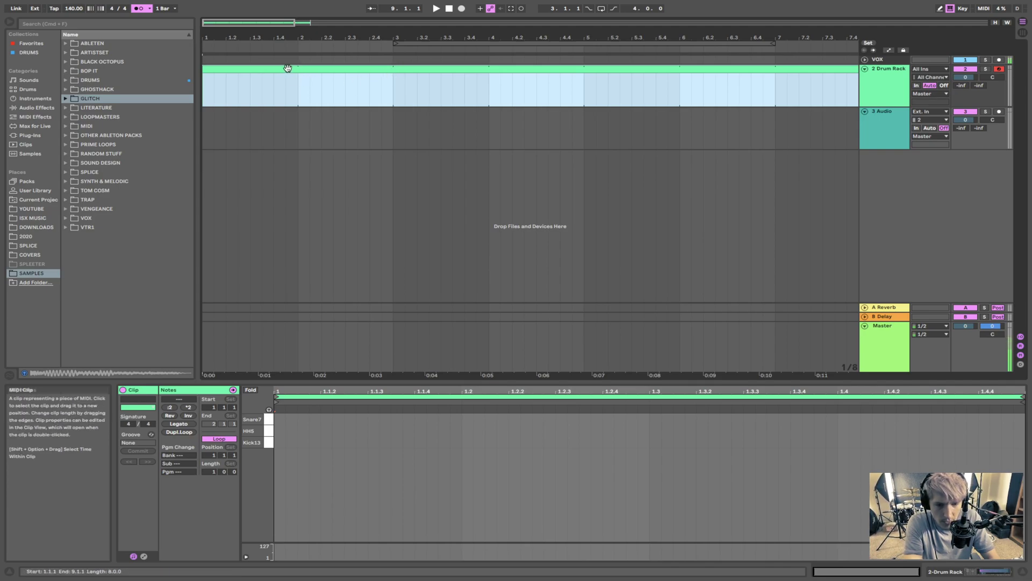
click(218, 438)
drag(299, 79, 580, 66)
click(218, 438)
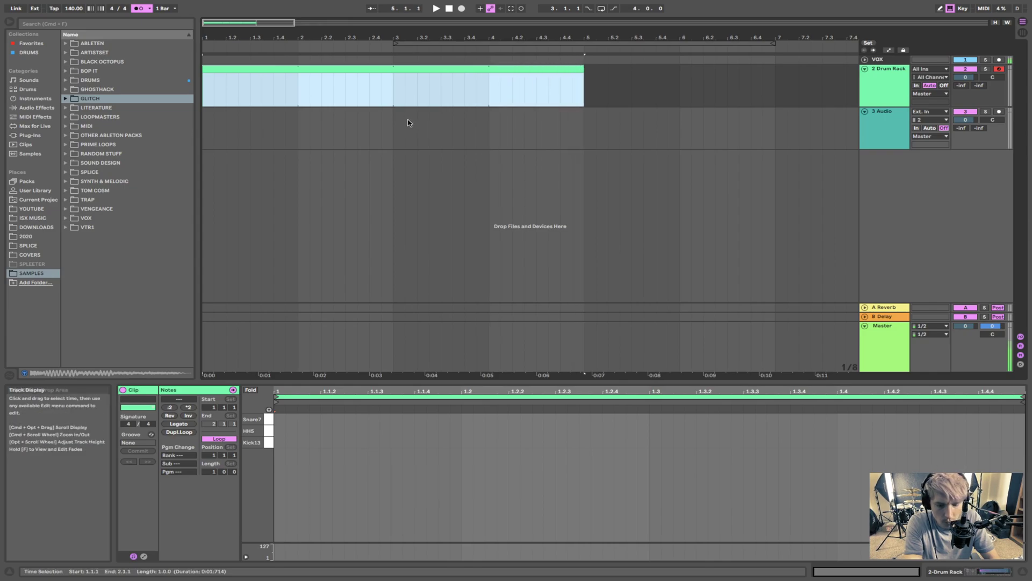
Step: Turn on note preview in the MIDI editor and place Kick13 notes on beats 1 and 3 only
click(269, 410)
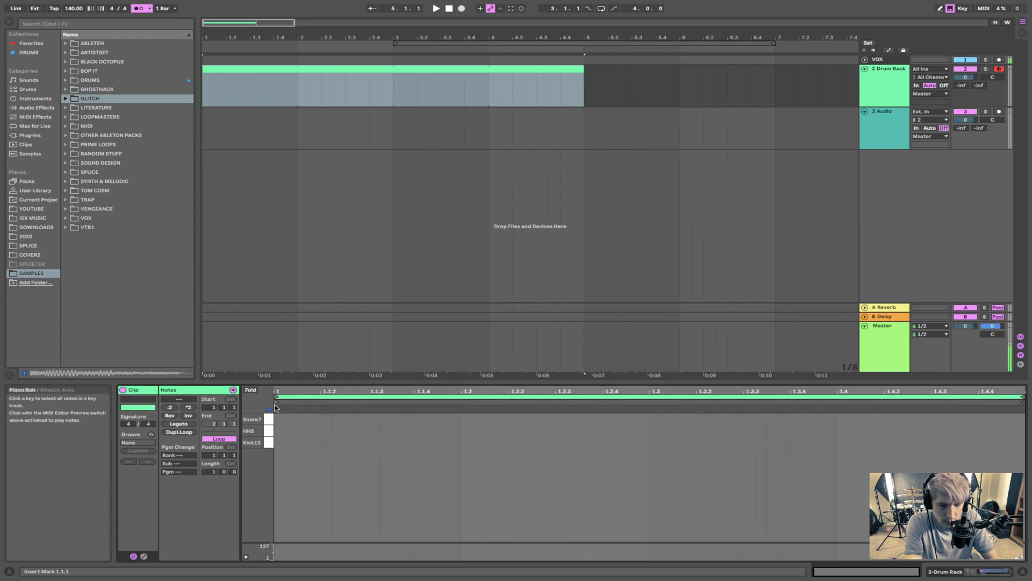
key(plus)
key(plus)
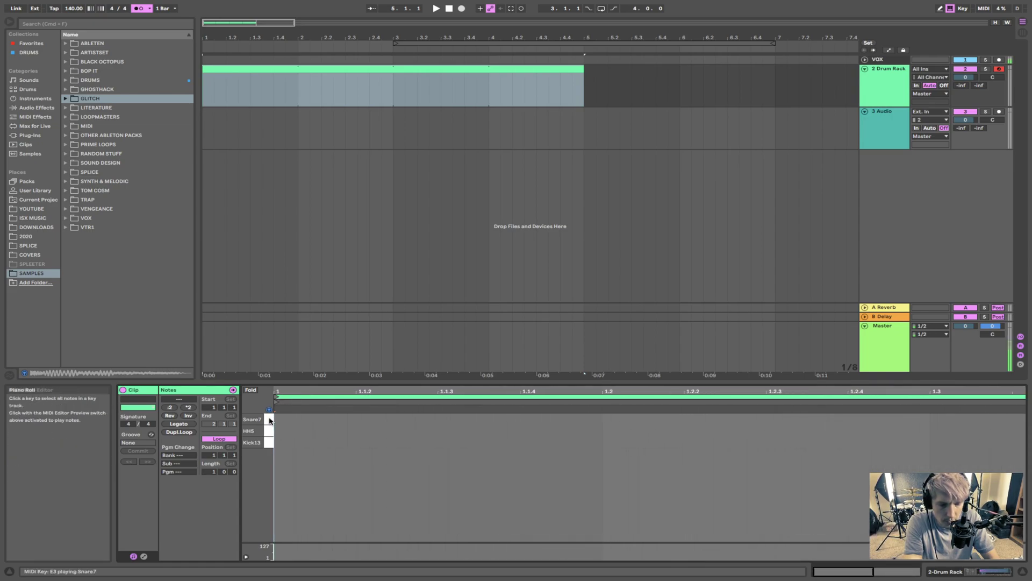
double_click(280, 445)
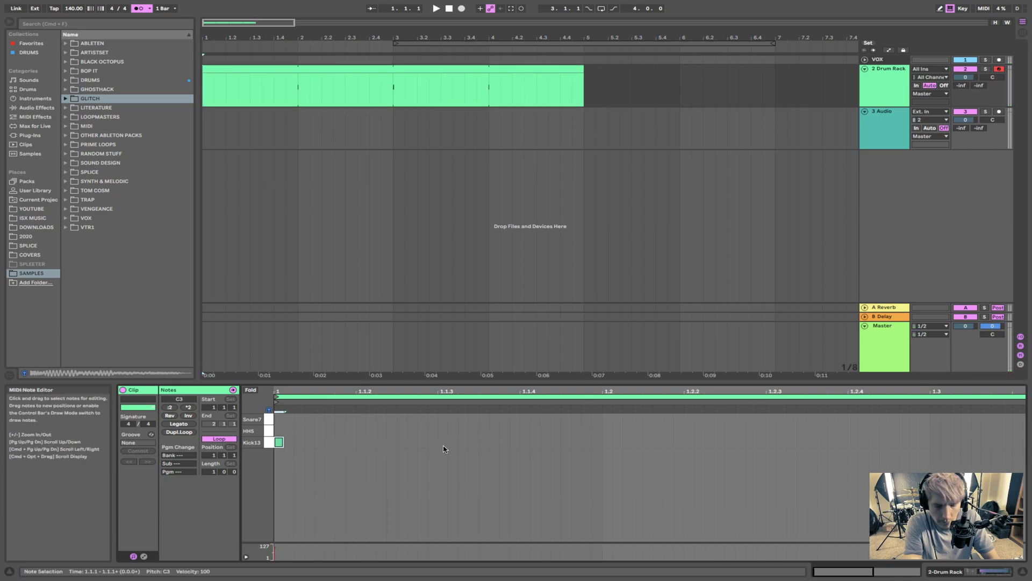
double_click(608, 442)
scroll(902, 454, right, 5)
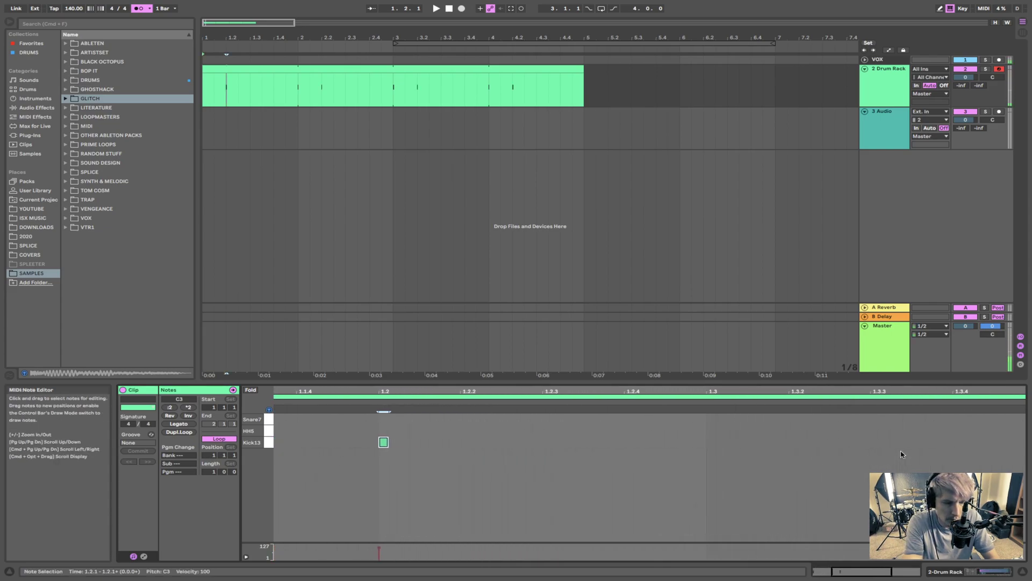
double_click(717, 442)
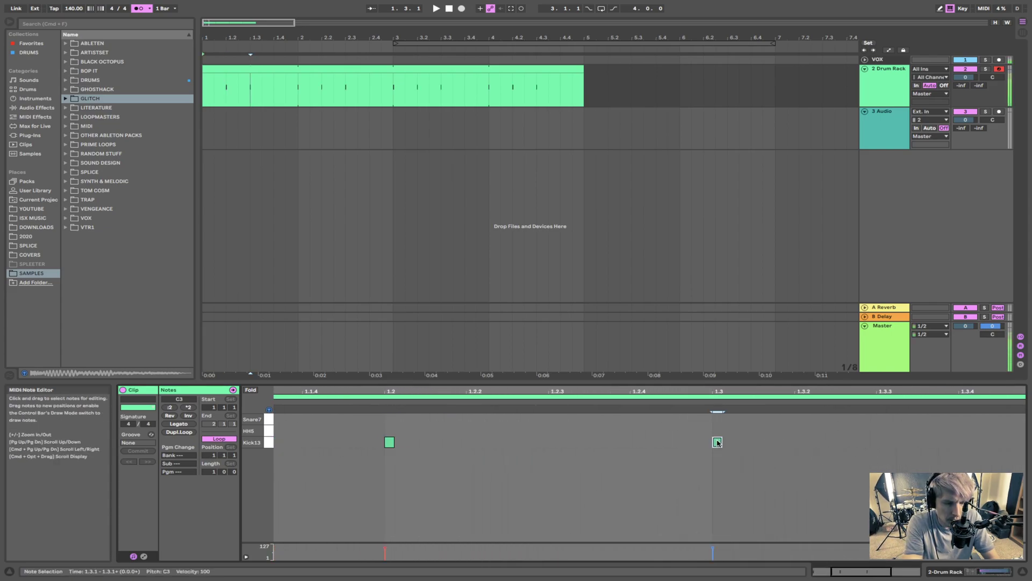
click(391, 442)
key(Delete)
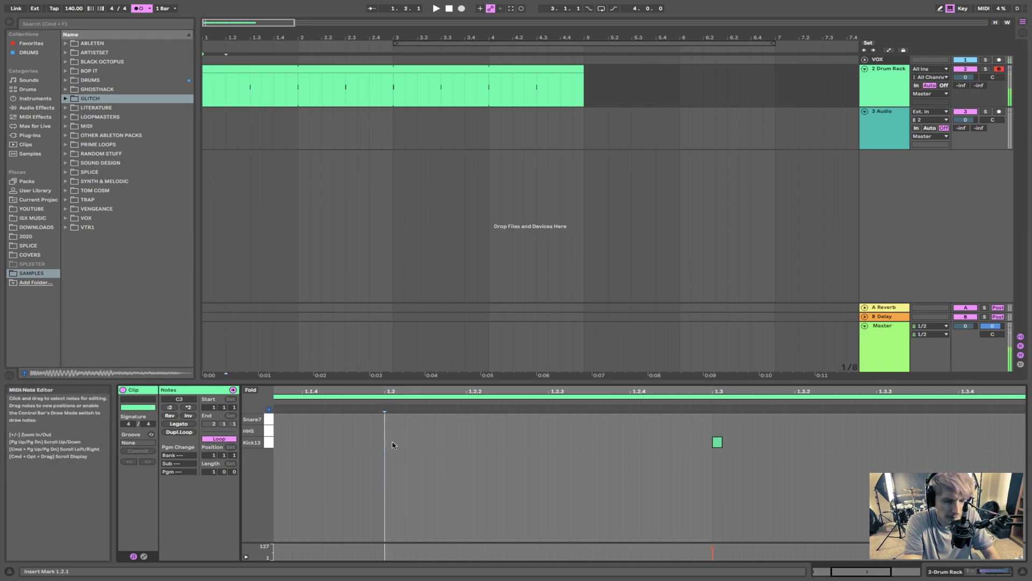
Step: Add Snare7 notes on beats 2 and 4 of the one-bar clip
drag(473, 401, 477, 393)
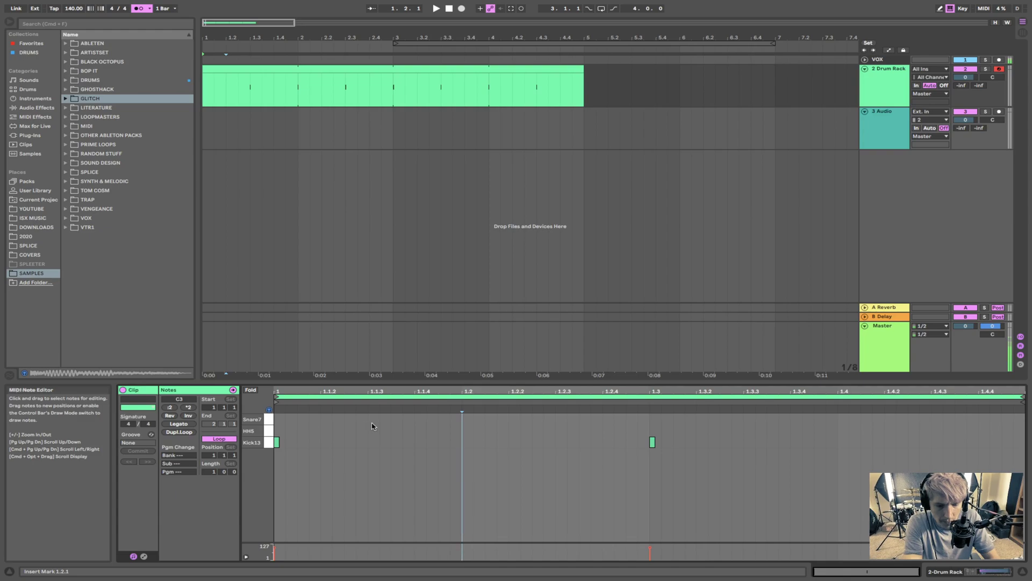
double_click(372, 419)
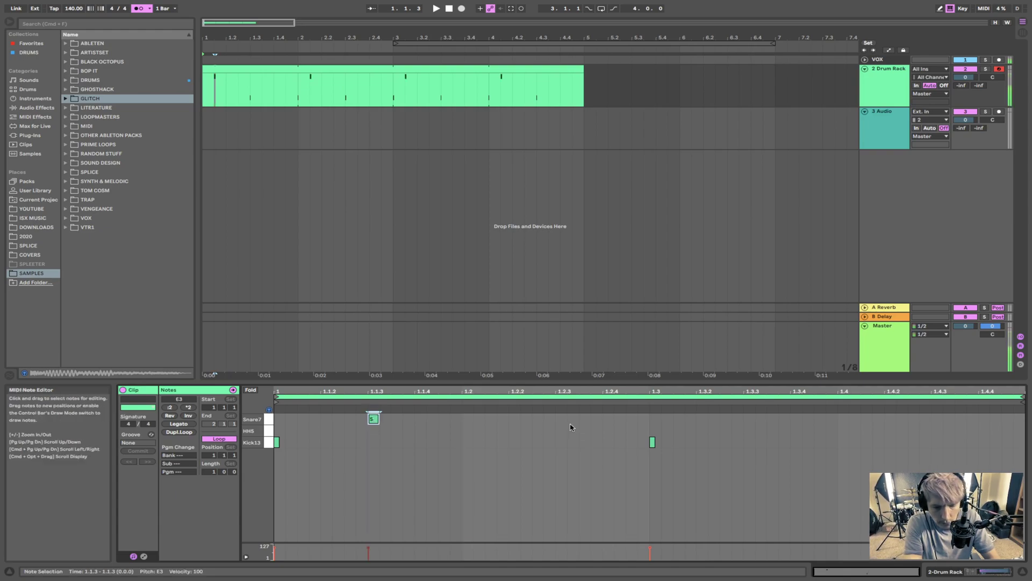
click(560, 422)
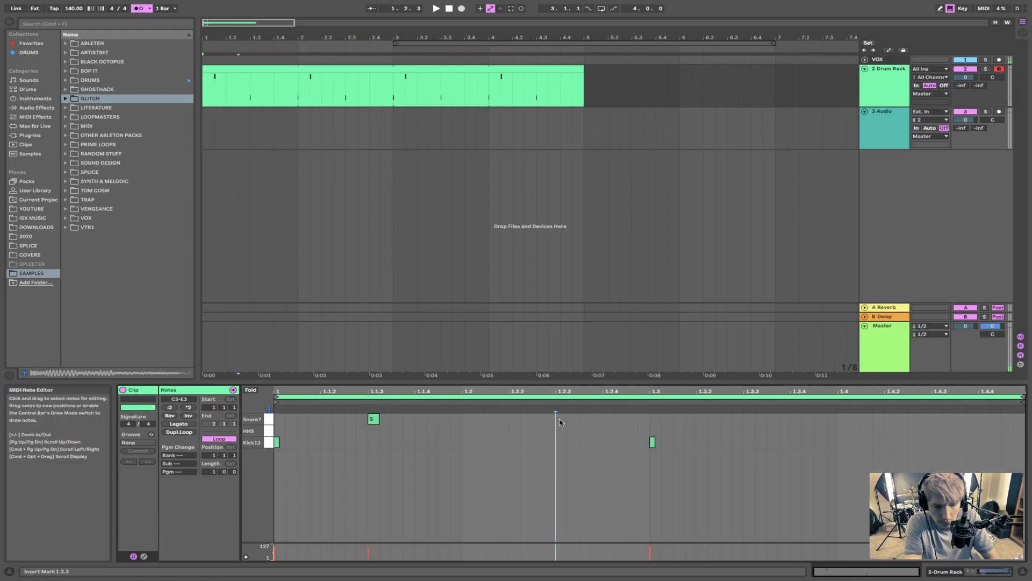
drag(374, 418, 467, 419)
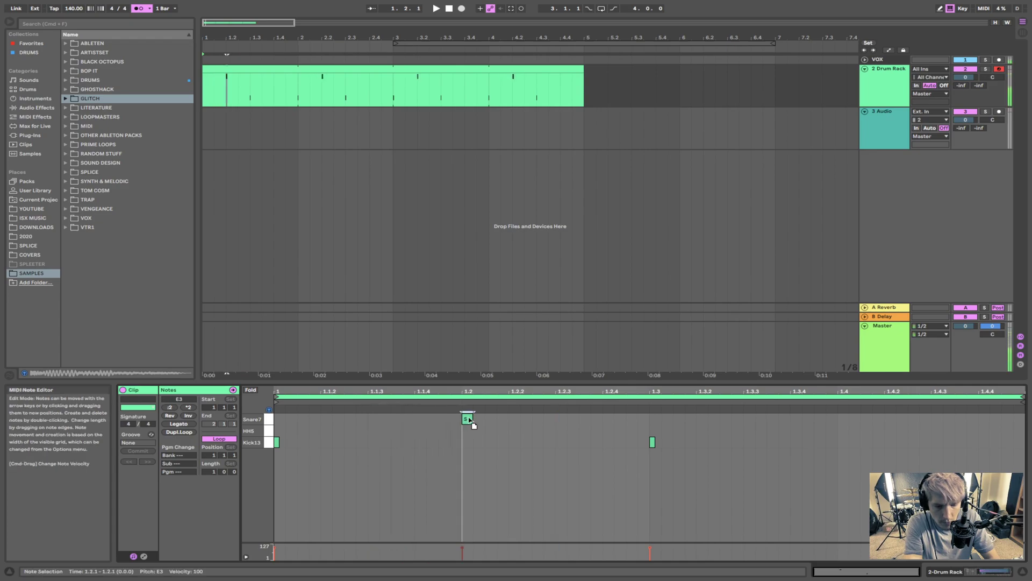
double_click(843, 419)
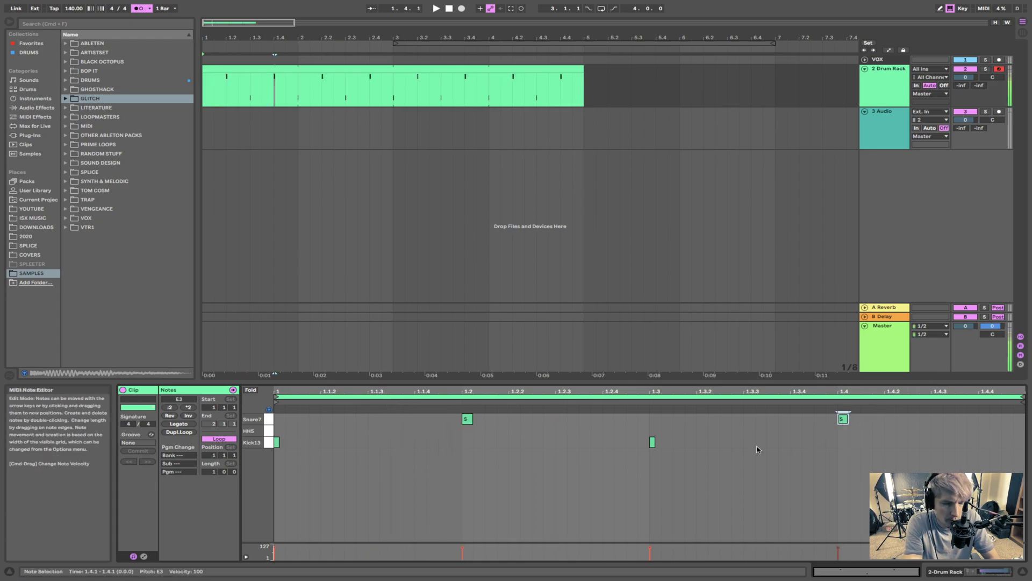
Step: Lengthen the Kick13 notes on beats 1 and 3 to match the length of the snare notes
click(652, 442)
mouse_move(652, 442)
mouse_down()
mouse_move(669, 442)
mouse_move(661, 442)
mouse_up()
double_click(284, 442)
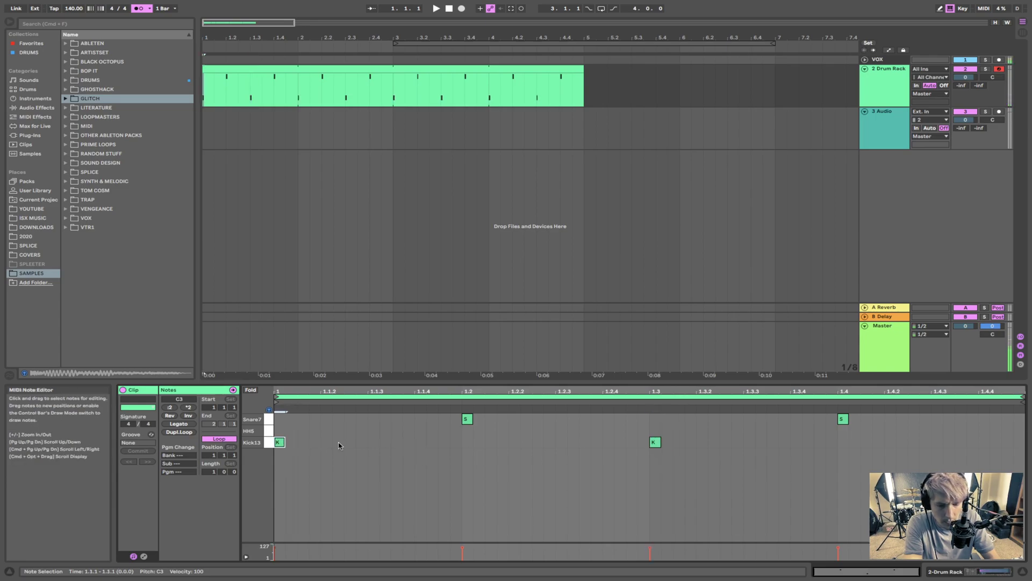
Step: Add hi-hat notes at 1.1.3, 1.2.3 and 1.3.3, and play the pattern back
double_click(373, 430)
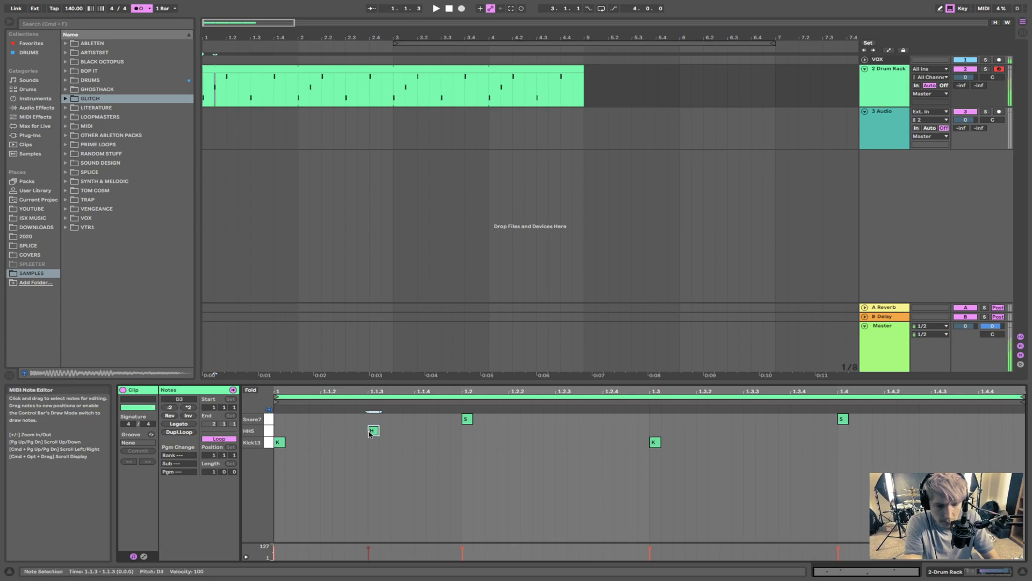
double_click(561, 433)
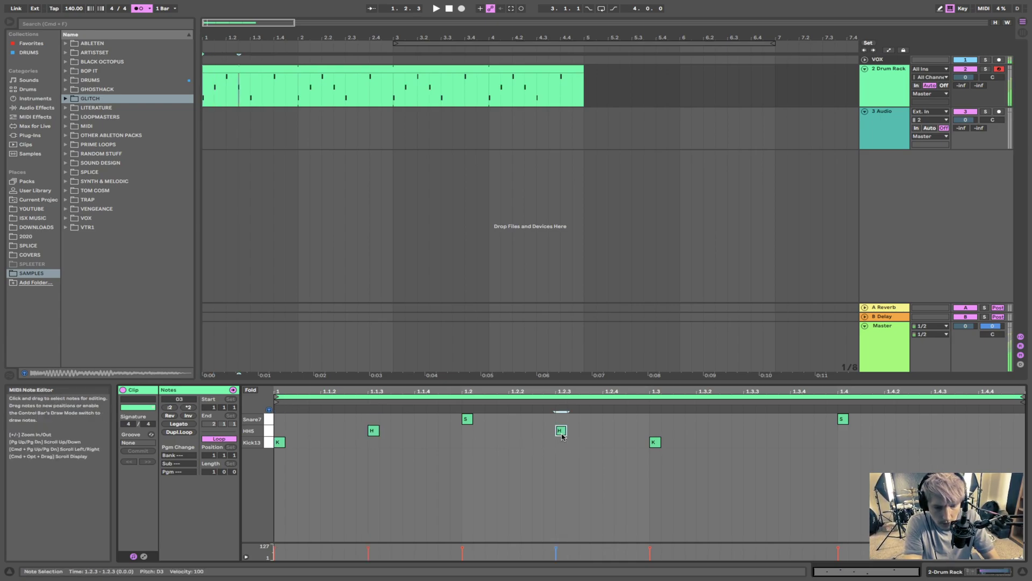
double_click(748, 432)
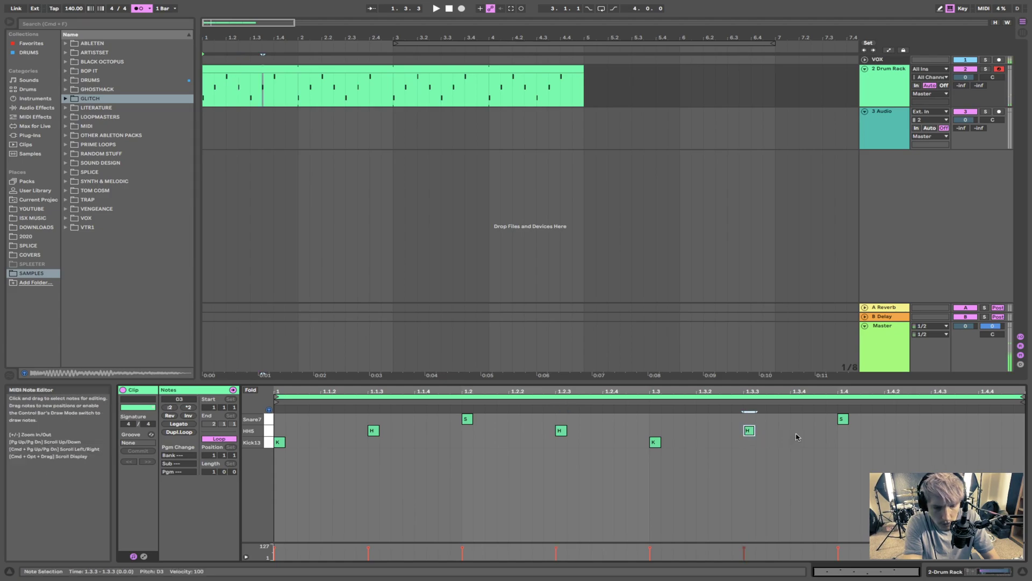
key(space)
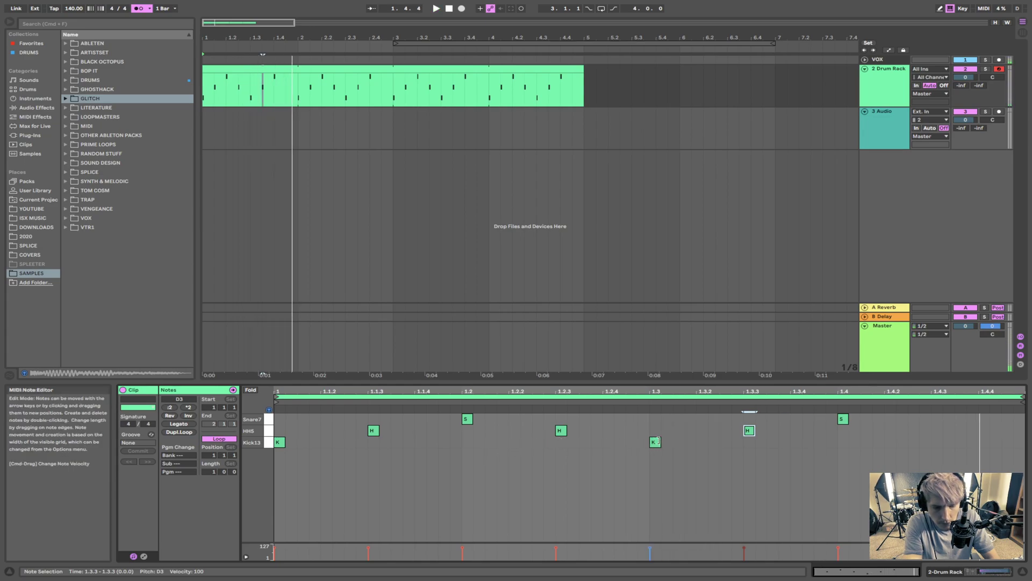
Step: Move the beat 3 kick up to the Snare7 row and delete all hi-hats and the snares on beats 2 and 4
drag(655, 444, 356, 413)
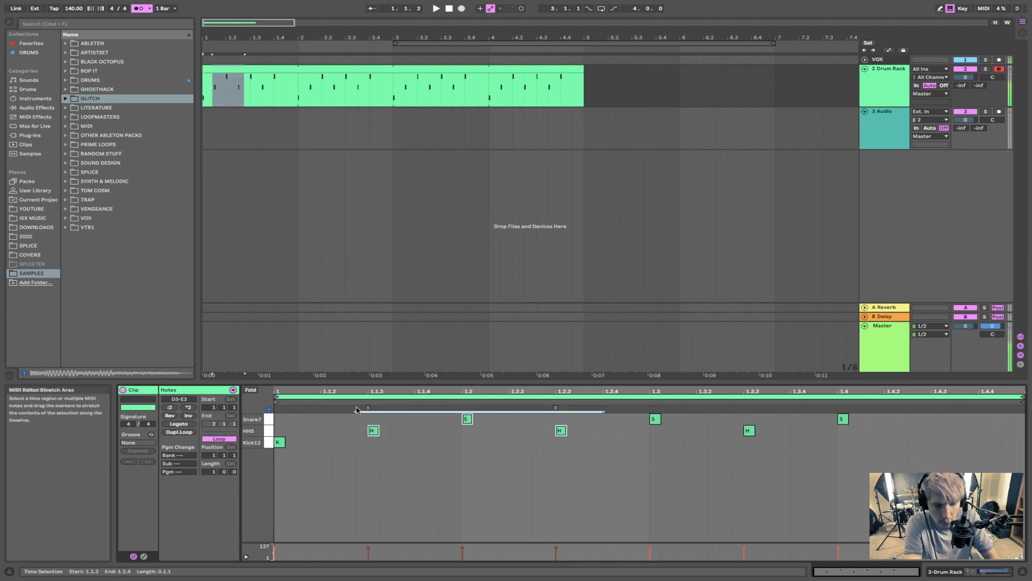
key(Delete)
drag(720, 411, 922, 454)
key(Delete)
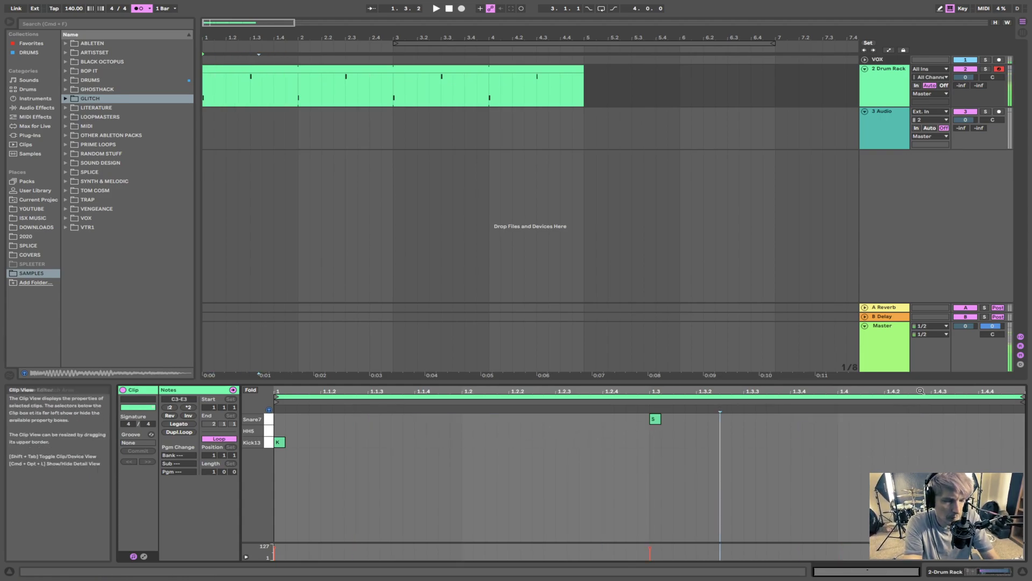
Step: Add hi-hat notes at 1.2.1, 1.4.1, 1.1.3 and 1.4.4 of the one-bar pattern, playing the beat back along the way
double_click(469, 430)
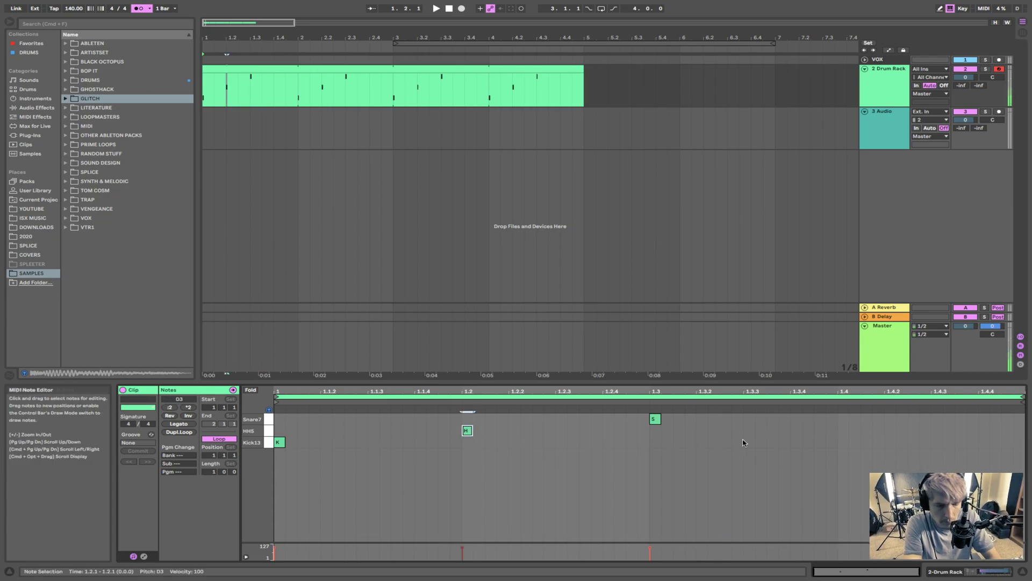
double_click(843, 431)
key(space)
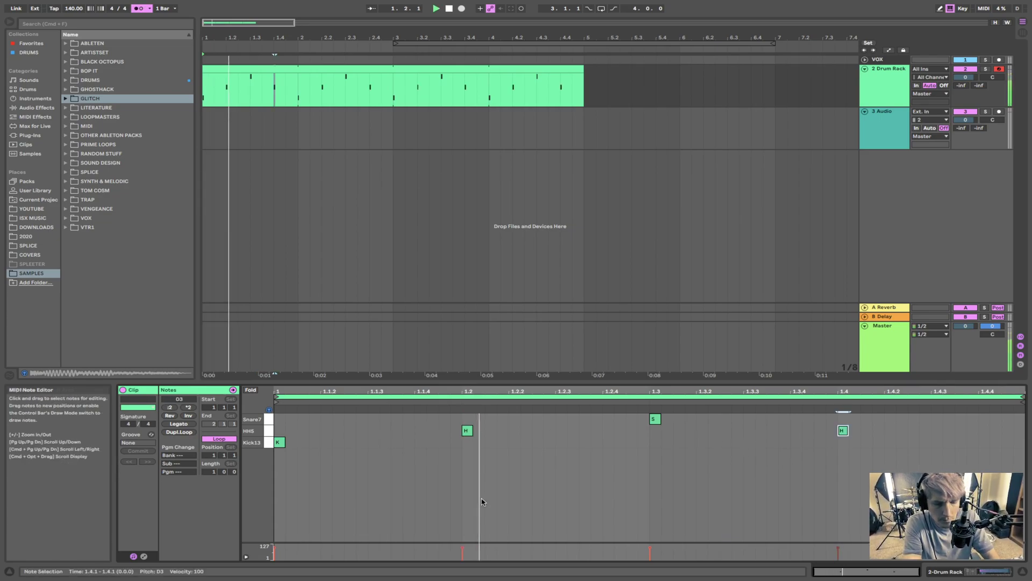
double_click(374, 430)
key(space)
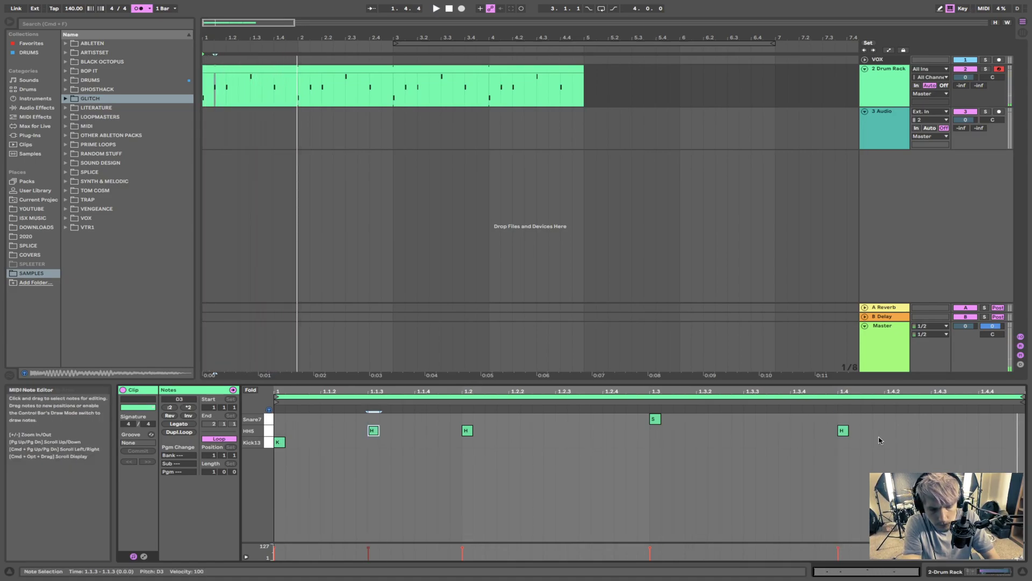
double_click(984, 430)
key(space)
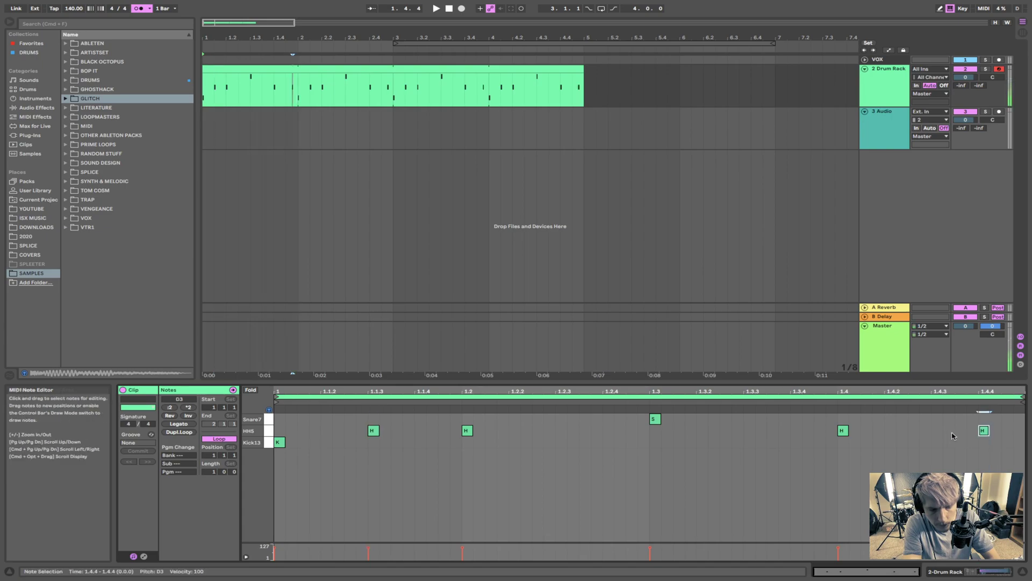
Step: Add quieter hi-hats at 1.4.3 with velocity 34 and at 1.2.4 with velocity about 28, and play the pattern
double_click(935, 431)
drag(937, 430, 937, 462)
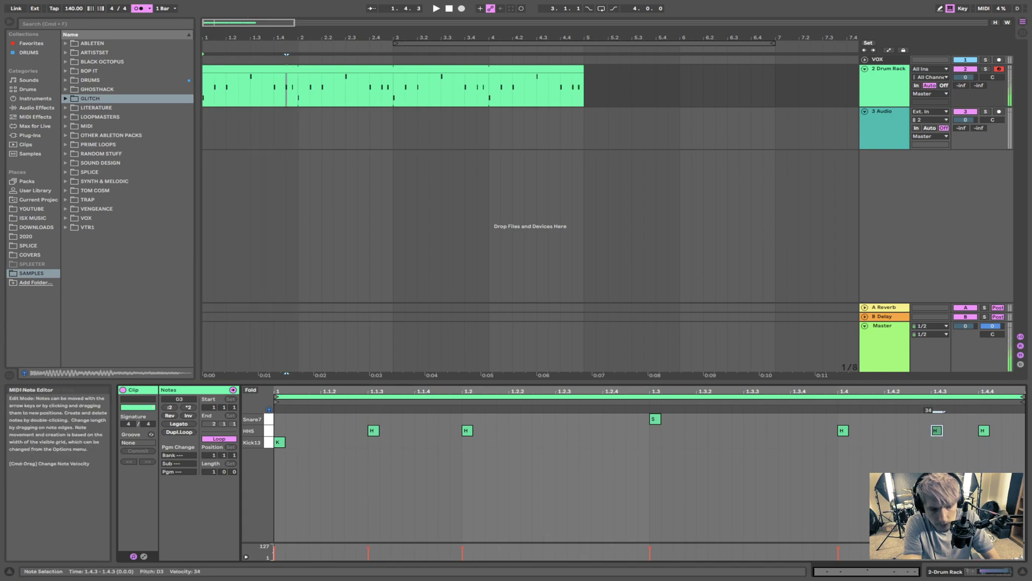
key(space)
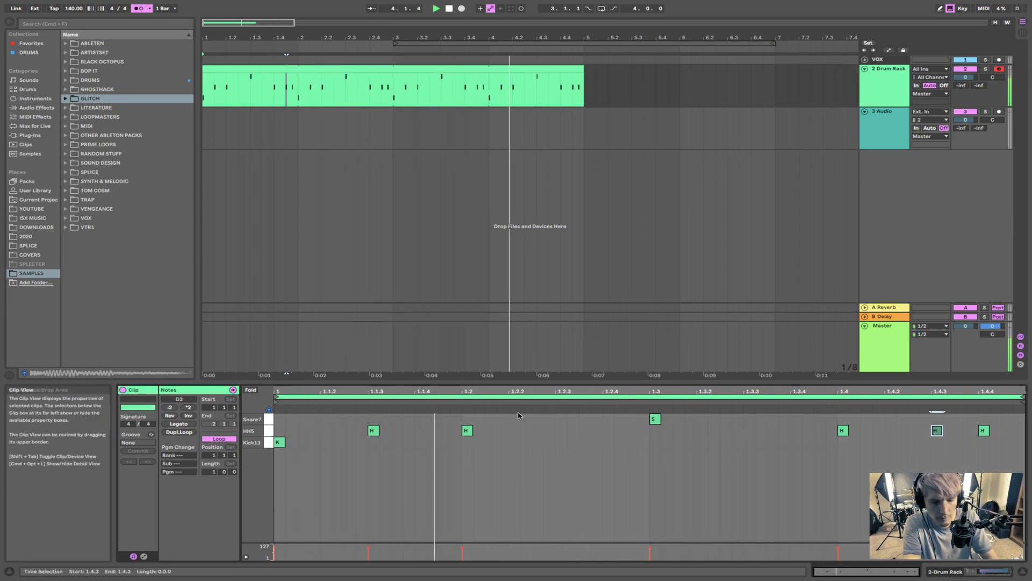
double_click(607, 432)
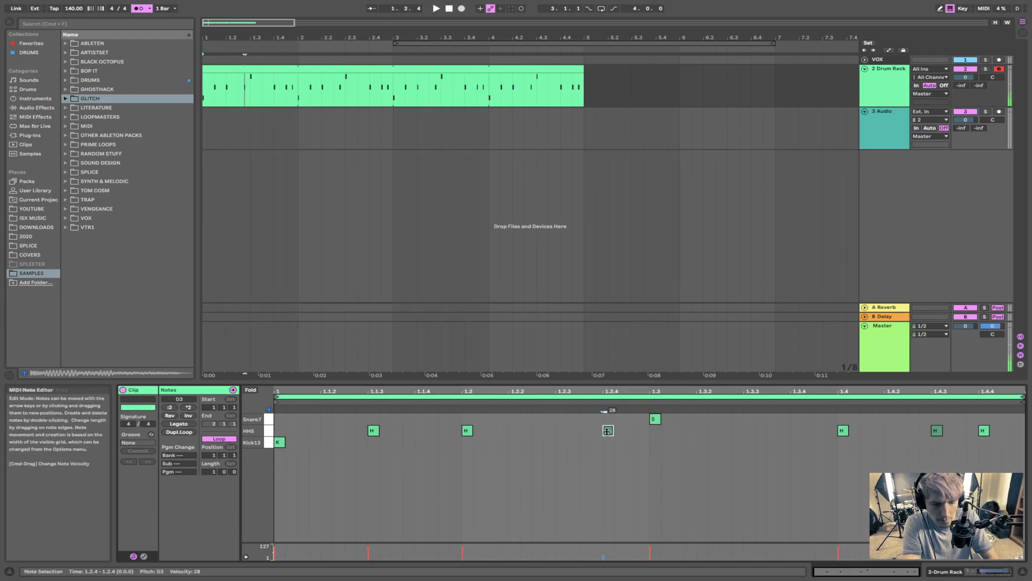
drag(608, 430, 611, 432)
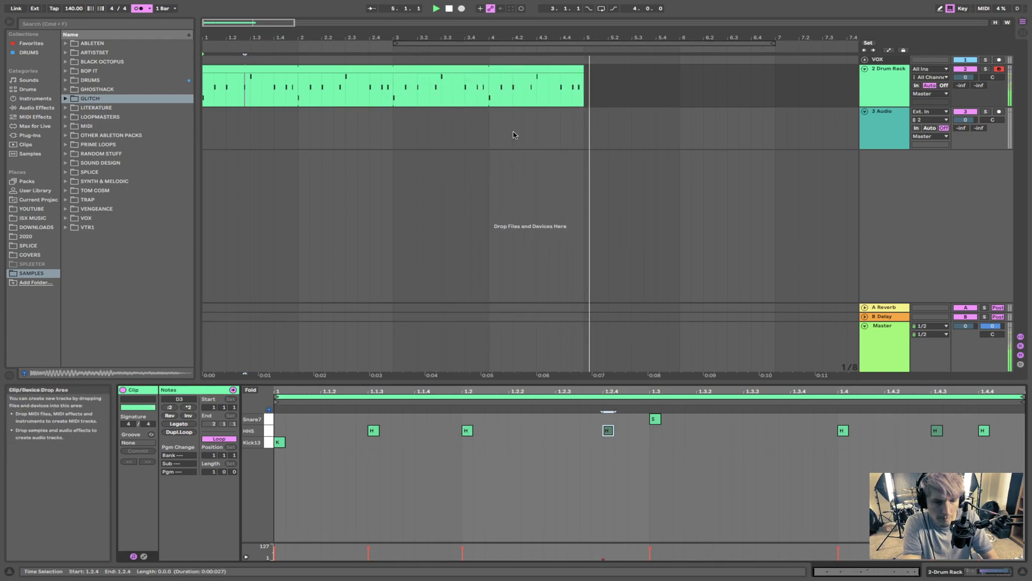
Step: Shorten the Drum Rack clip in the arrangement to one bar, ending at bar 2, and turn off its Loop
click(462, 69)
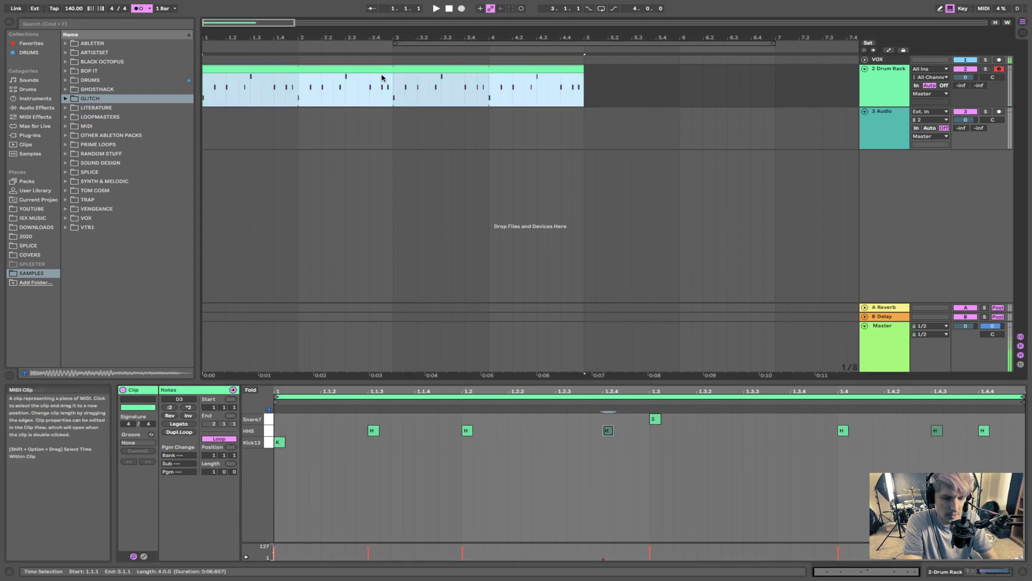
drag(584, 69, 300, 103)
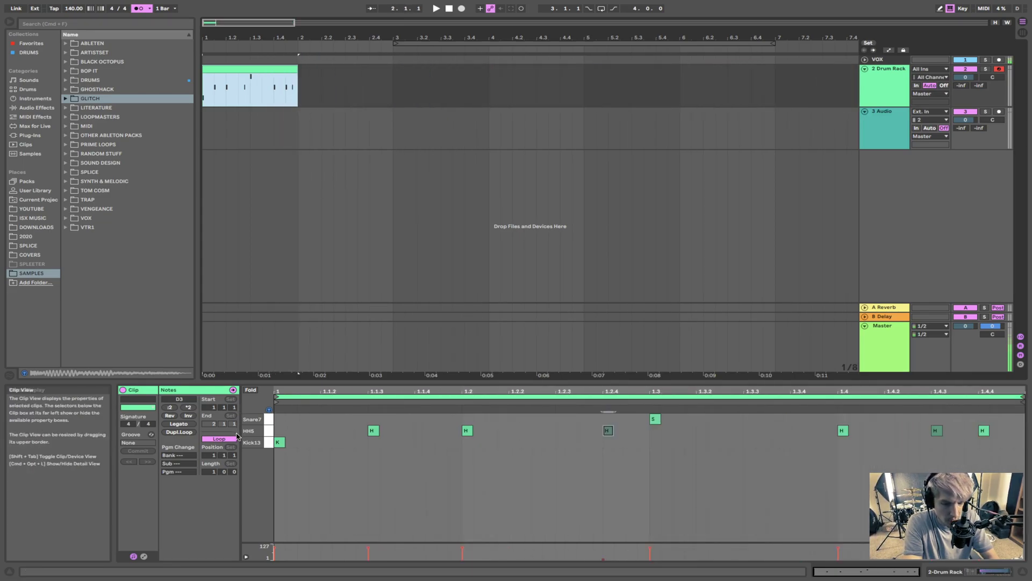
click(220, 439)
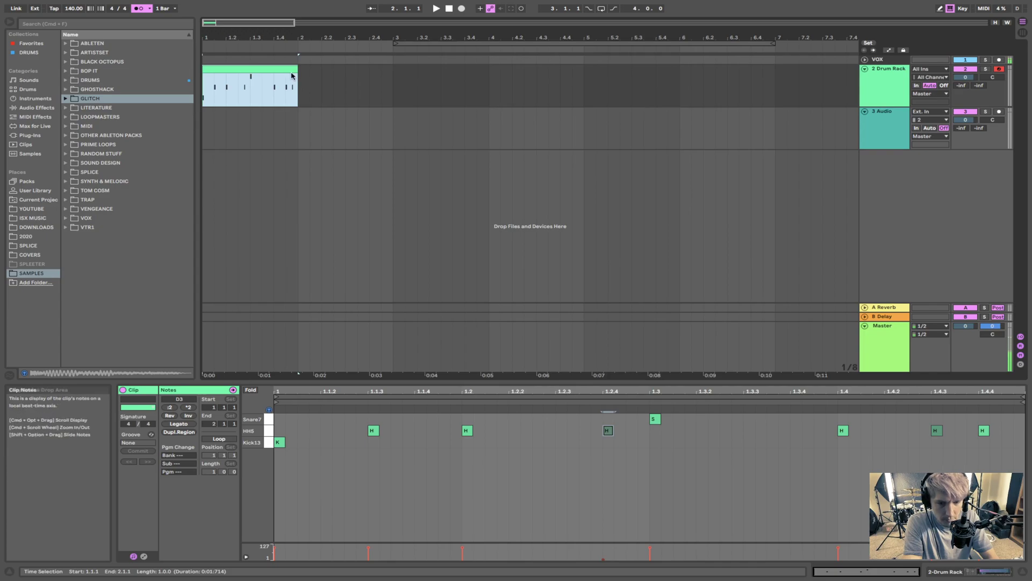
mouse_move(299, 76)
mouse_down()
mouse_move(785, 115)
mouse_move(440, 92)
mouse_move(729, 86)
mouse_move(325, 82)
mouse_move(765, 89)
mouse_move(299, 85)
mouse_up()
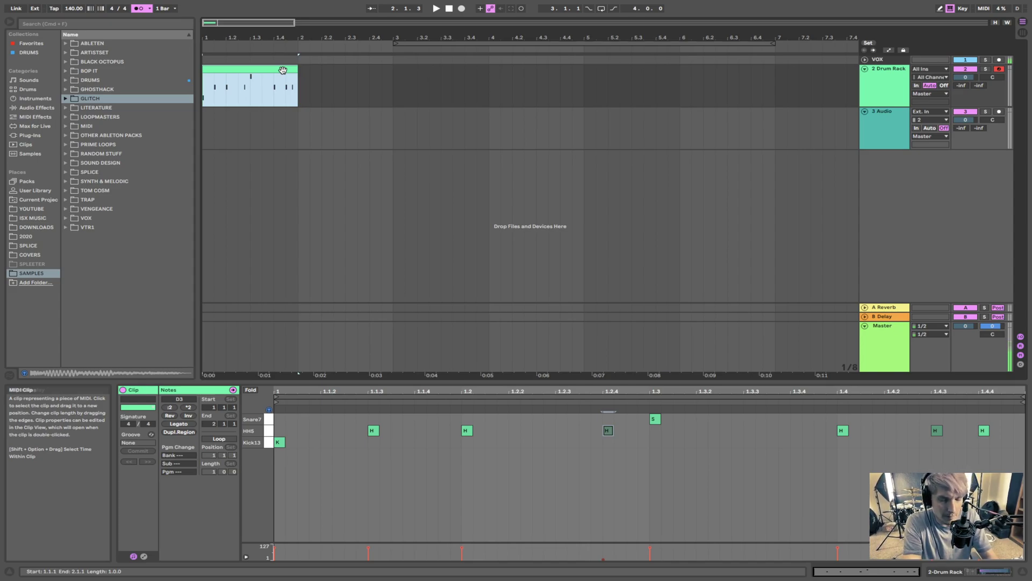
Step: Duplicate the one-bar clip four times to fill bars 1 to 5, and play the arrangement
key(super+d)
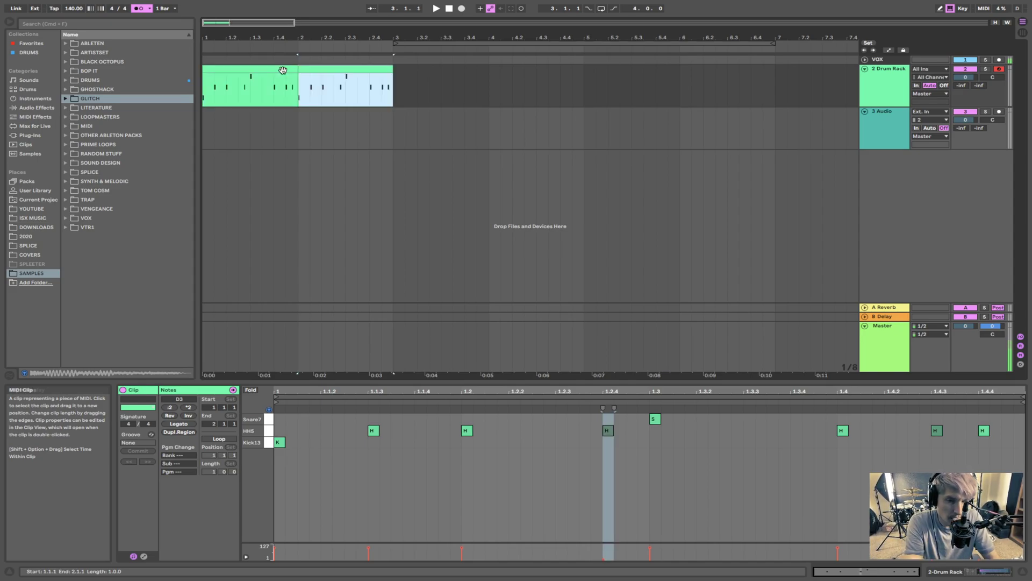
key(super+d)
key(super+d)
key(super+d)
click(279, 71)
key(space)
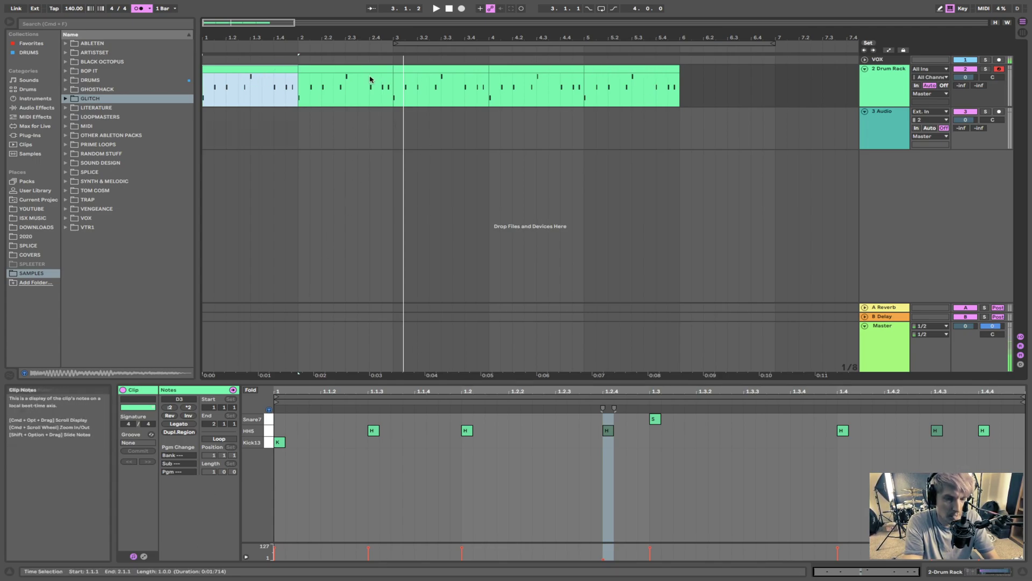
Step: Examine the one-bar clips across bars 1 to 5 by selecting them individually on the Drum Rack track
click(349, 69)
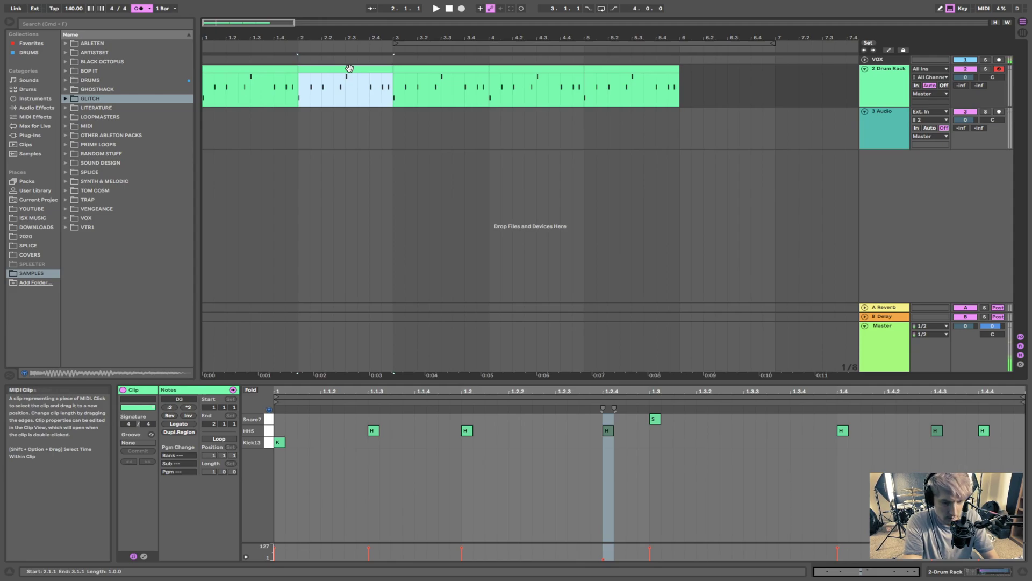
click(439, 70)
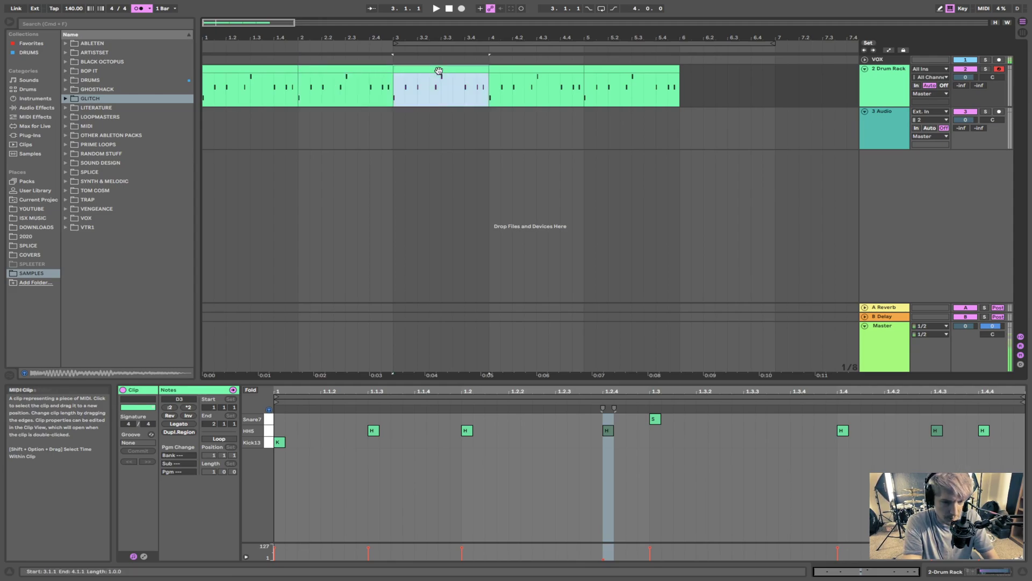
click(522, 69)
click(608, 70)
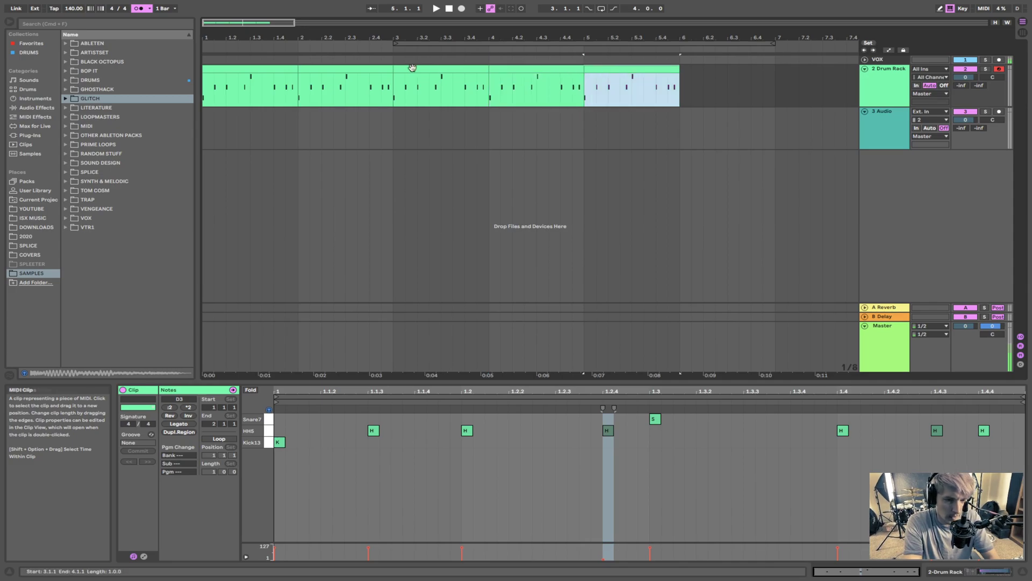
click(359, 72)
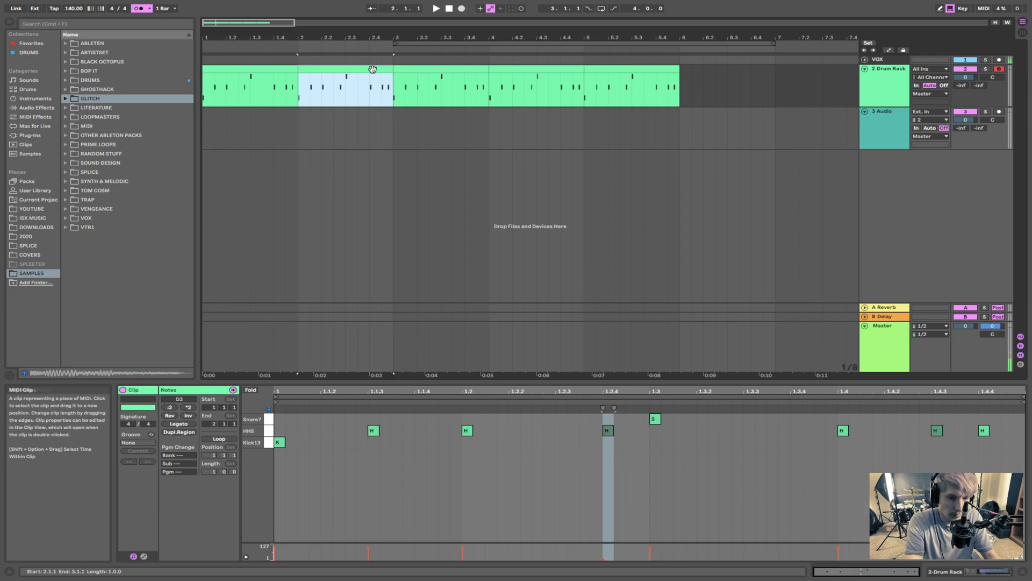
click(424, 65)
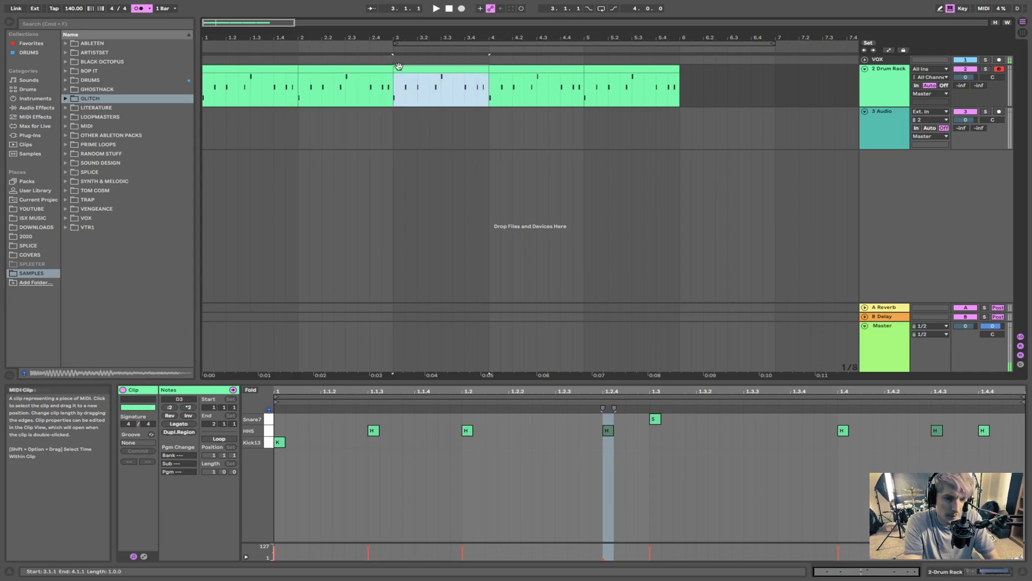
click(348, 76)
click(285, 68)
click(350, 65)
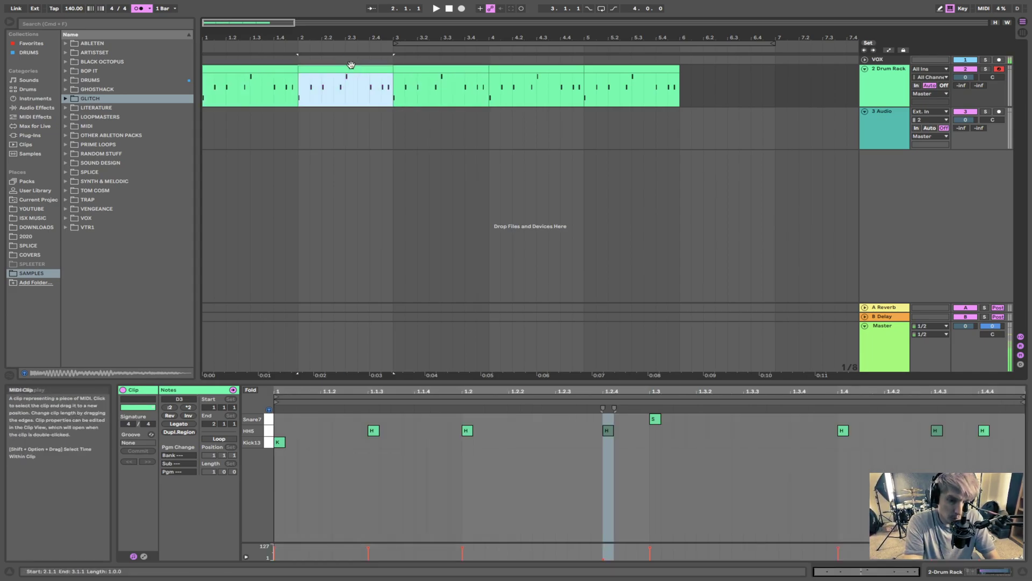
click(433, 65)
Step: Turn Loop on for the first clip, extend it over the copies up to the start of bar 5, and play it
mouse_move(297, 73)
mouse_down()
mouse_move(539, 73)
mouse_move(298, 72)
mouse_up()
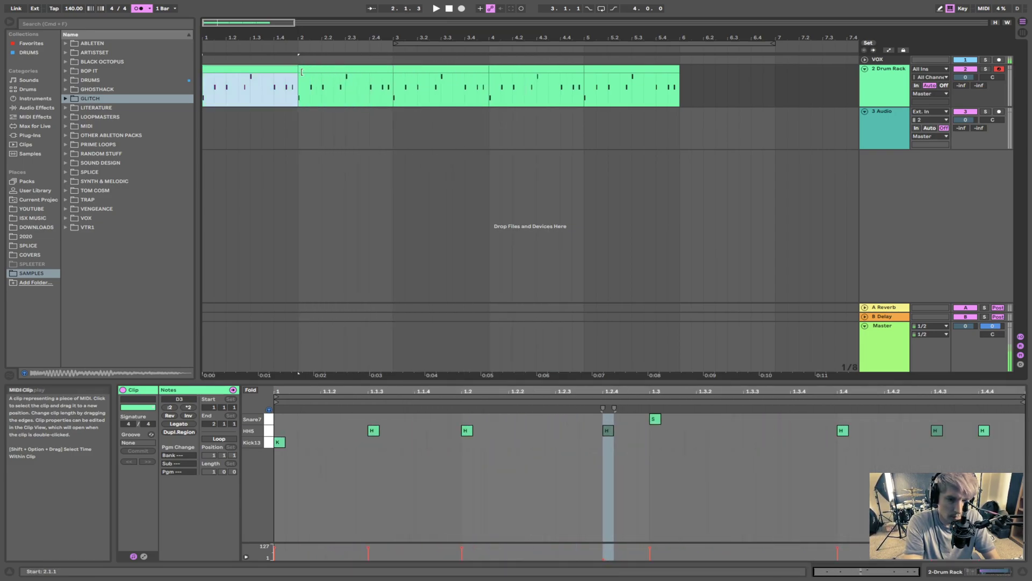
key(super+l)
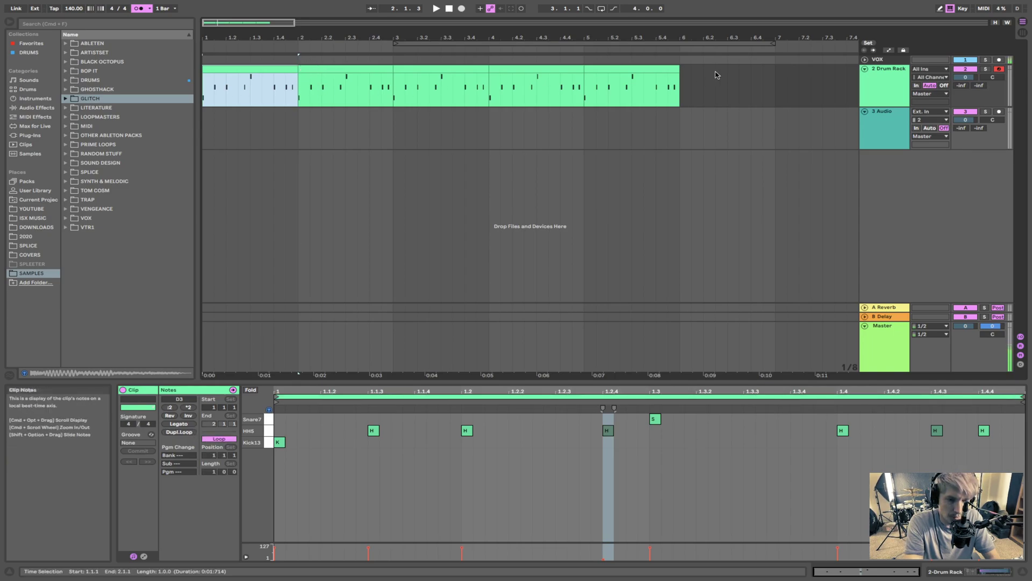
click(360, 69)
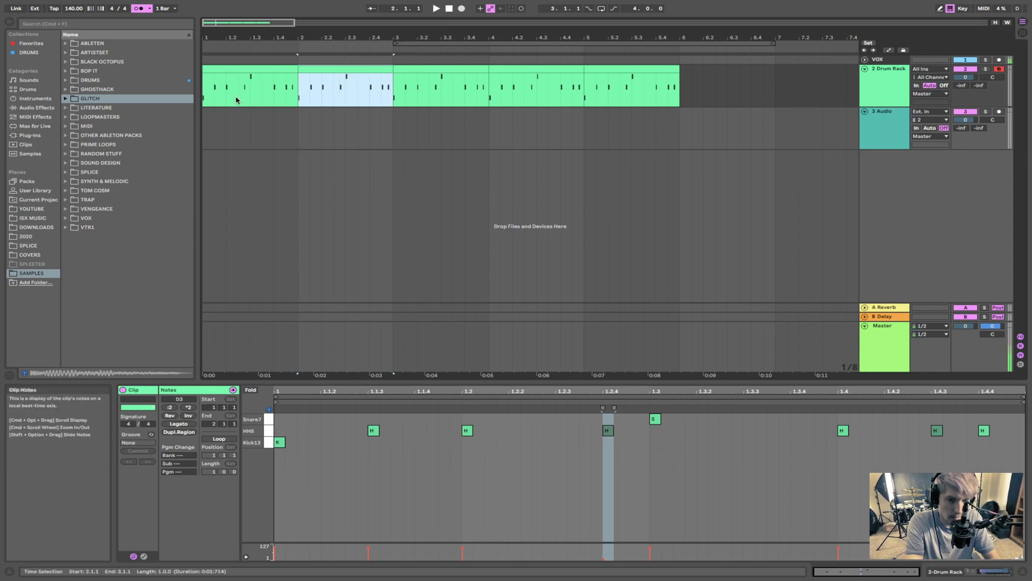
drag(319, 85, 383, 88)
drag(297, 72, 580, 72)
key(space)
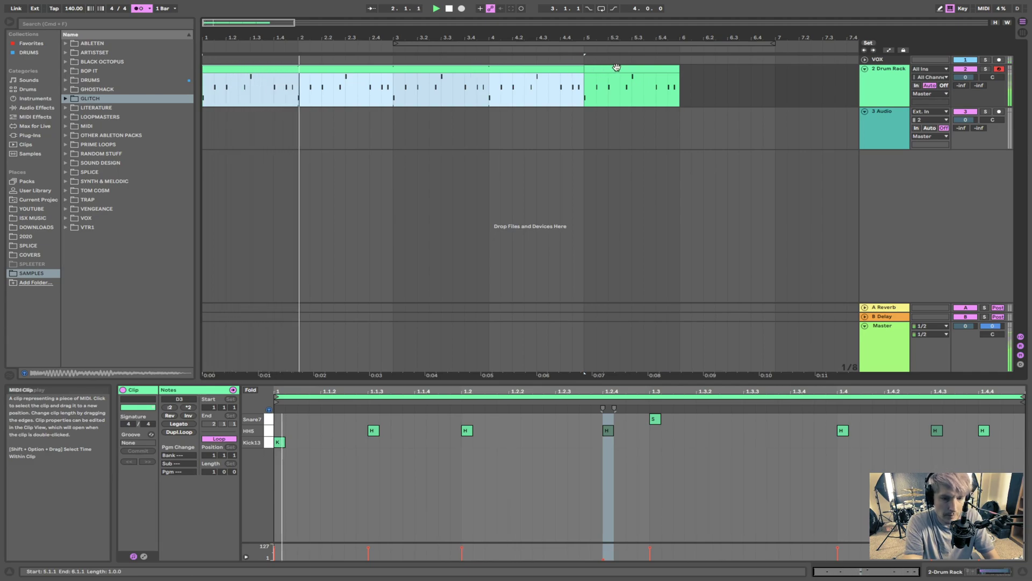
Step: Shorten the looped clip to end at bar 4 and move the remaining one-bar copy from bar 5 to bar 4
drag(576, 70, 489, 71)
drag(631, 65, 542, 68)
key(Delete)
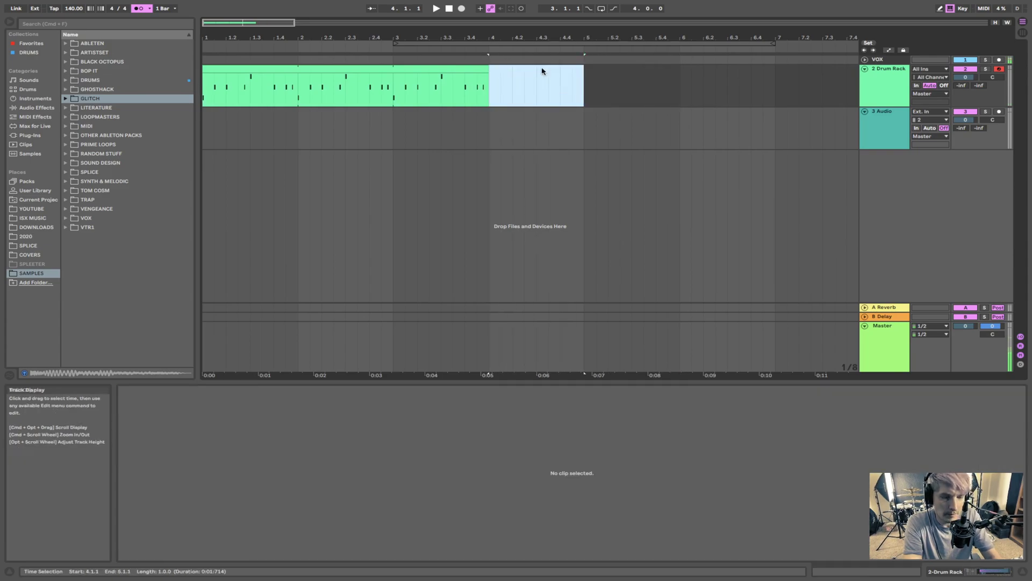
key(super+z)
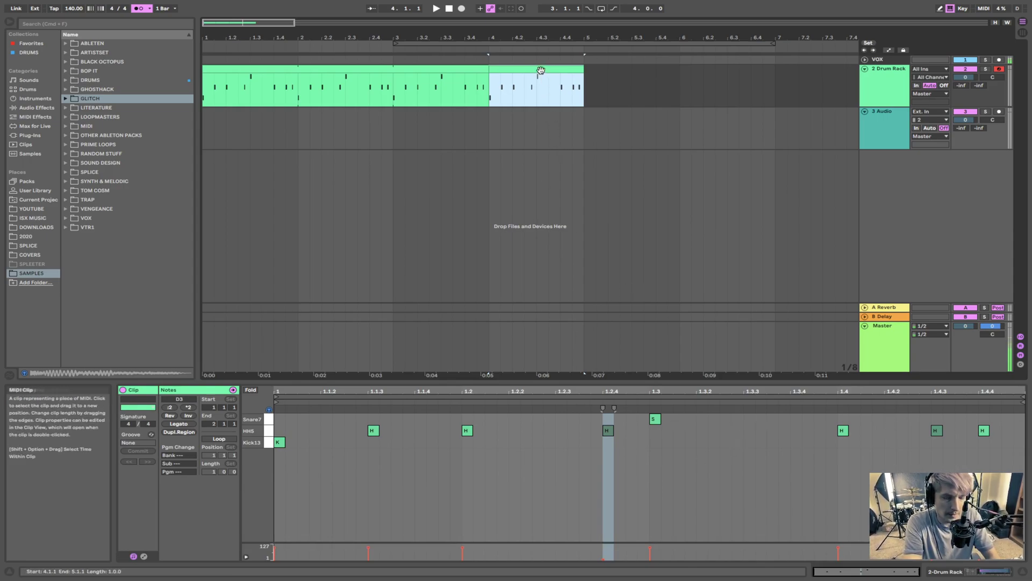
Step: Replace the separate bar 4 clip with a duplicate of bar 3 of the looped clip
key(super+x)
click(392, 97)
key(super+v)
drag(392, 97, 489, 89)
key(super+d)
Step: Delete the bar 4 clip, and try out a new empty MIDI clip in the same bar before removing it
mouse_move(541, 70)
mouse_down()
mouse_move(675, 72)
mouse_move(542, 76)
mouse_up()
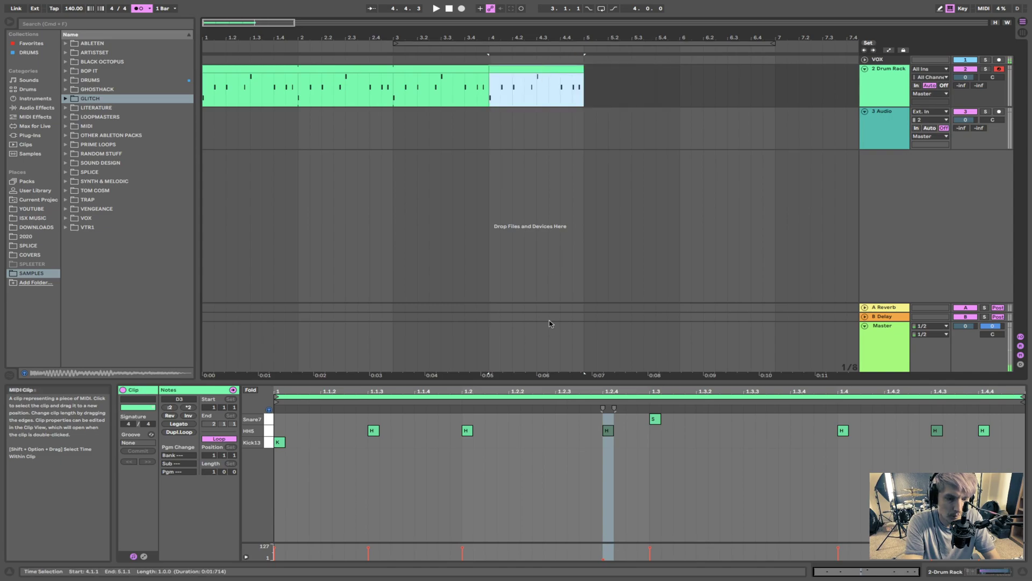
key(Delete)
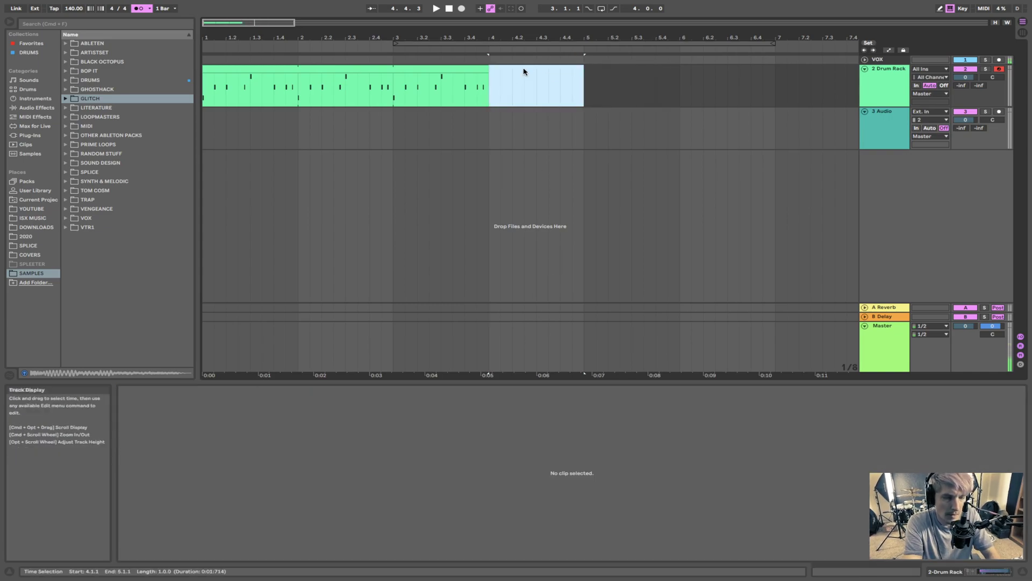
double_click(508, 79)
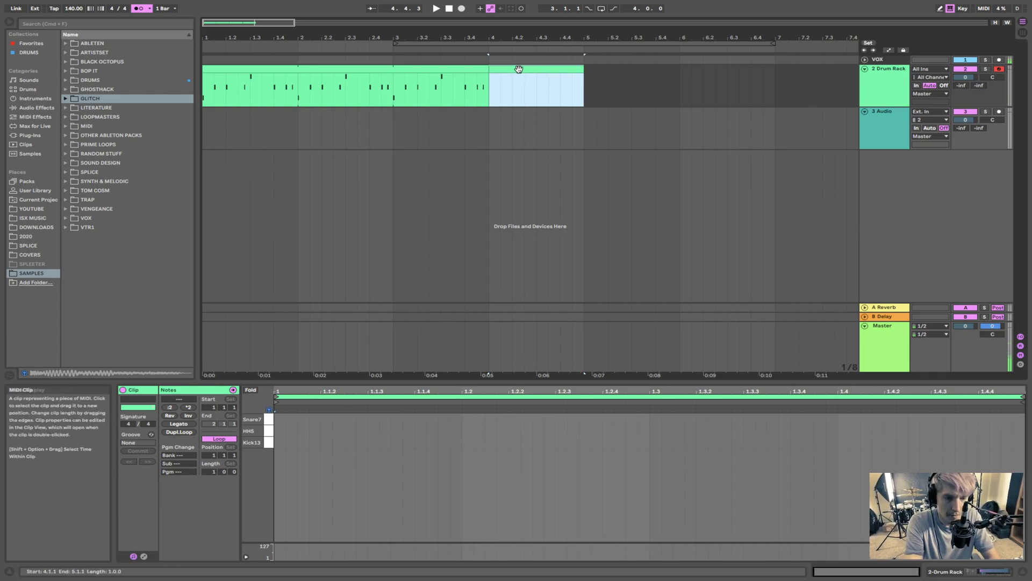
key(Delete)
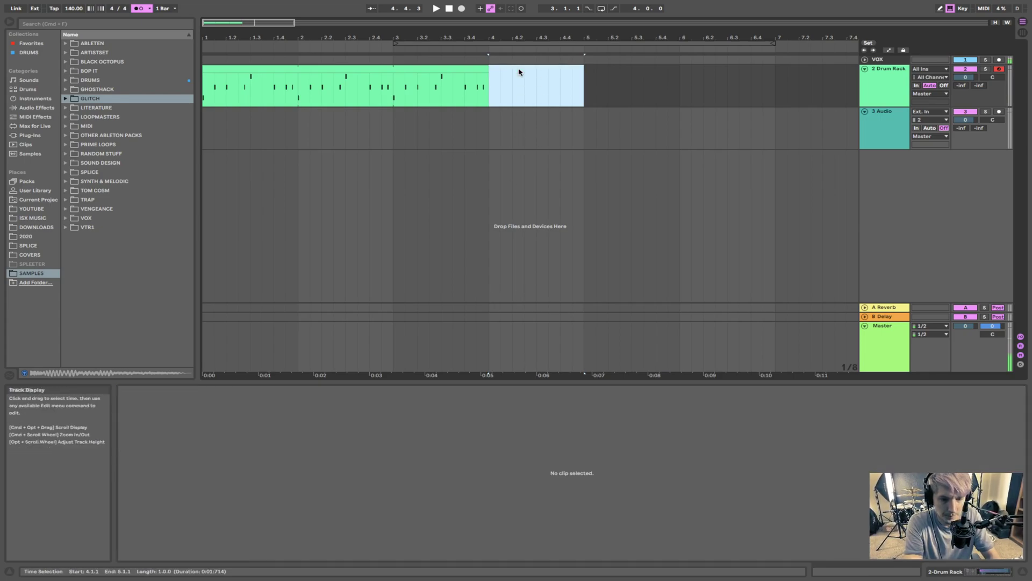
Step: Try out time selections on the Drum Rack track from 2.2.1 to 3.2.3 and across the empty bar 4
click(302, 84)
drag(322, 85, 434, 85)
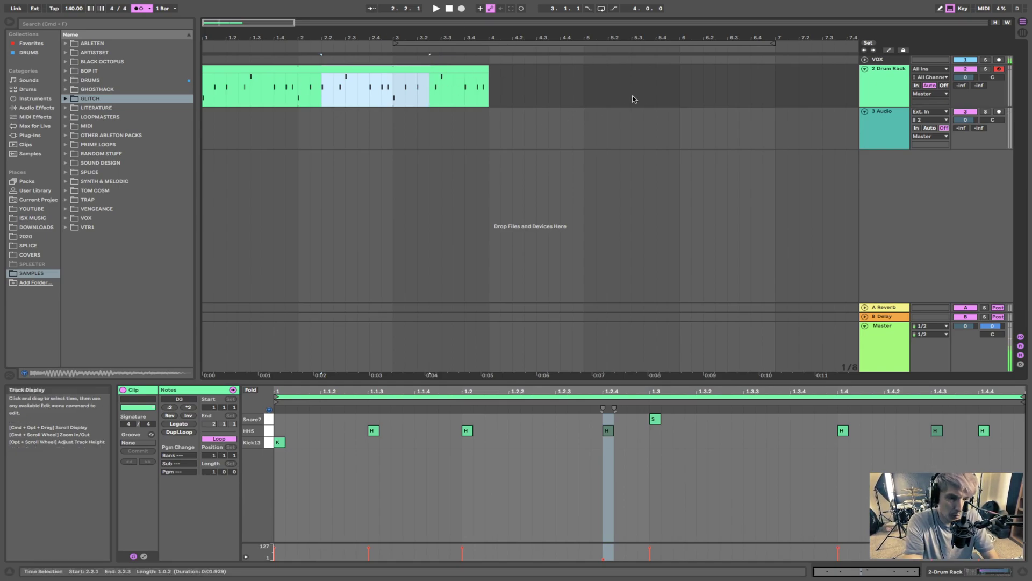
click(607, 93)
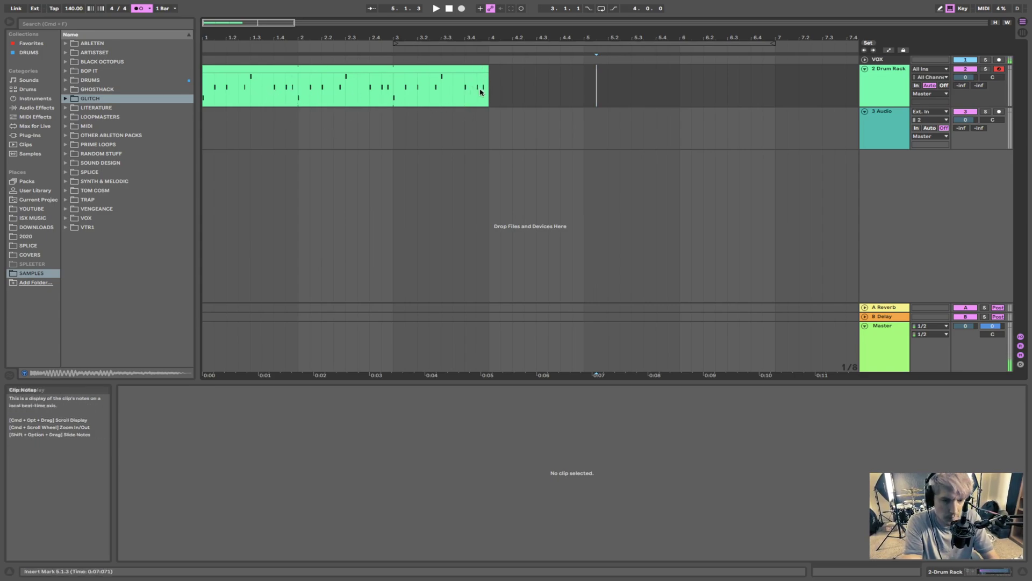
drag(493, 78, 579, 75)
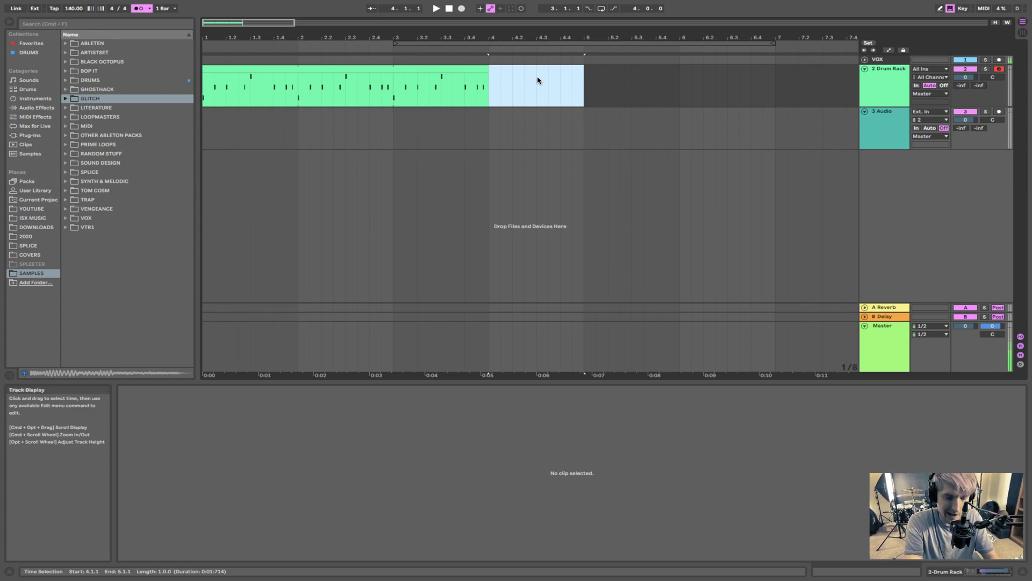
click(460, 70)
drag(490, 85, 575, 85)
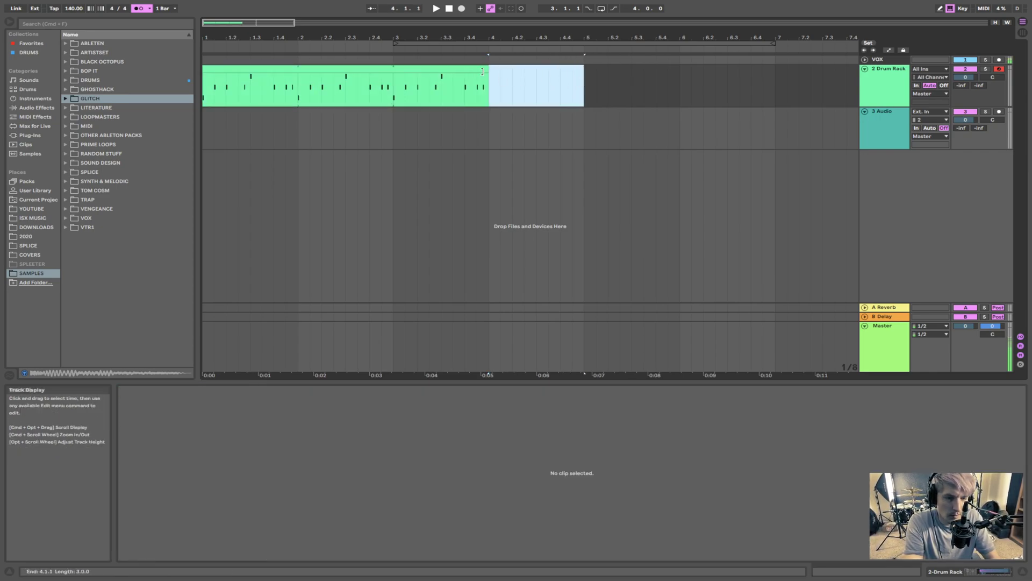
Step: Duplicate bar 3 of the drum pattern into bar 4 as a separate one-bar clip and select that clip
click(395, 97)
drag(396, 97, 490, 97)
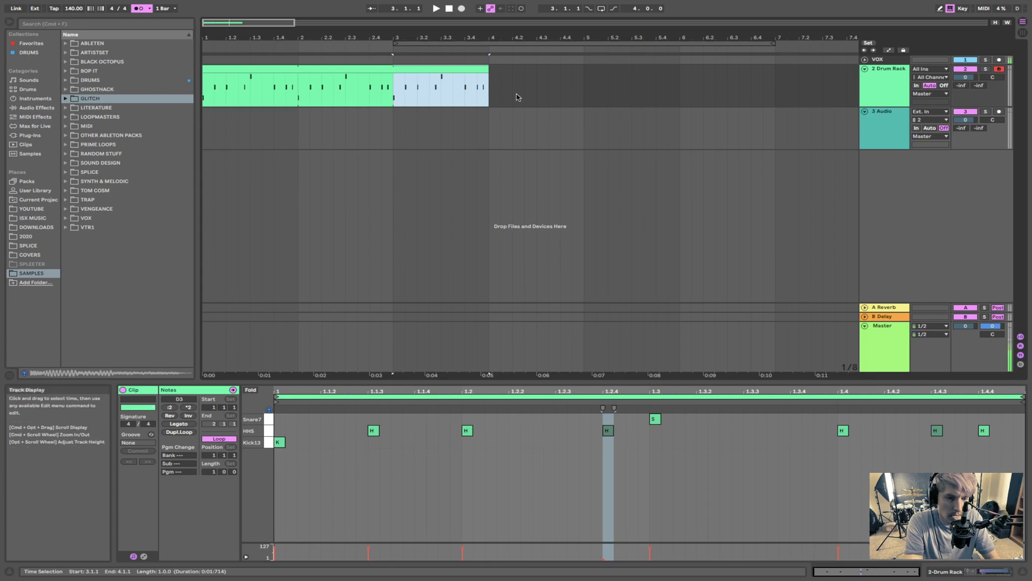
key(super+d)
mouse_move(551, 70)
mouse_down()
mouse_move(617, 76)
mouse_move(540, 70)
mouse_up()
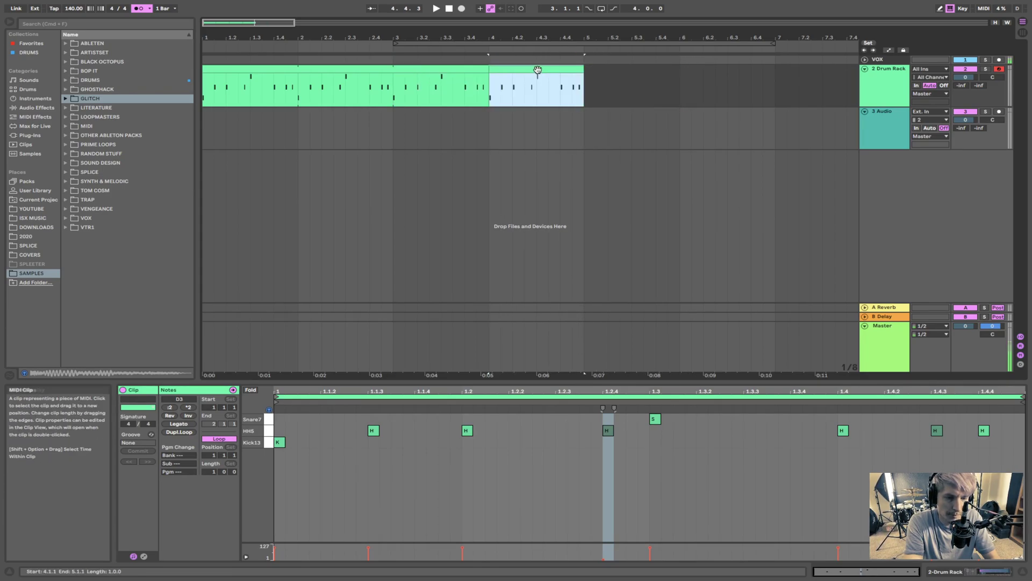
Step: Add a kick note at 1.3.3 in the bar 4 clip and delete the three hi-hat notes in beat 4
click(412, 479)
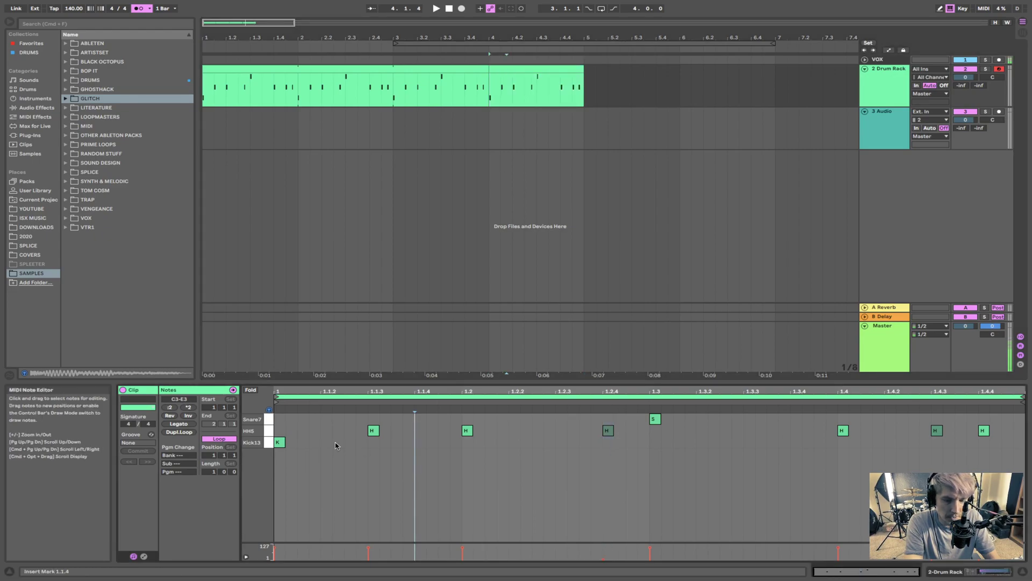
click(279, 442)
key(space)
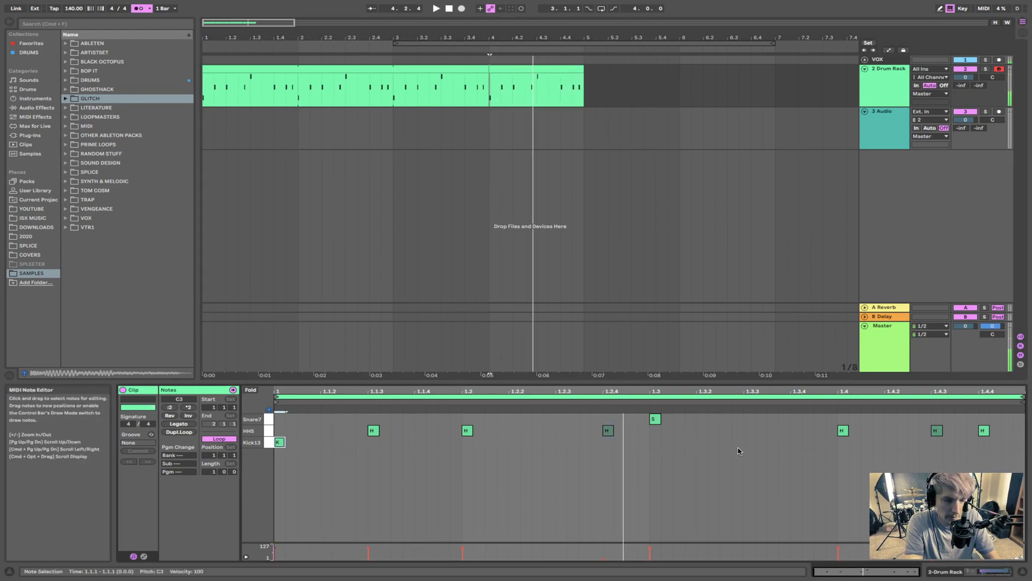
double_click(748, 441)
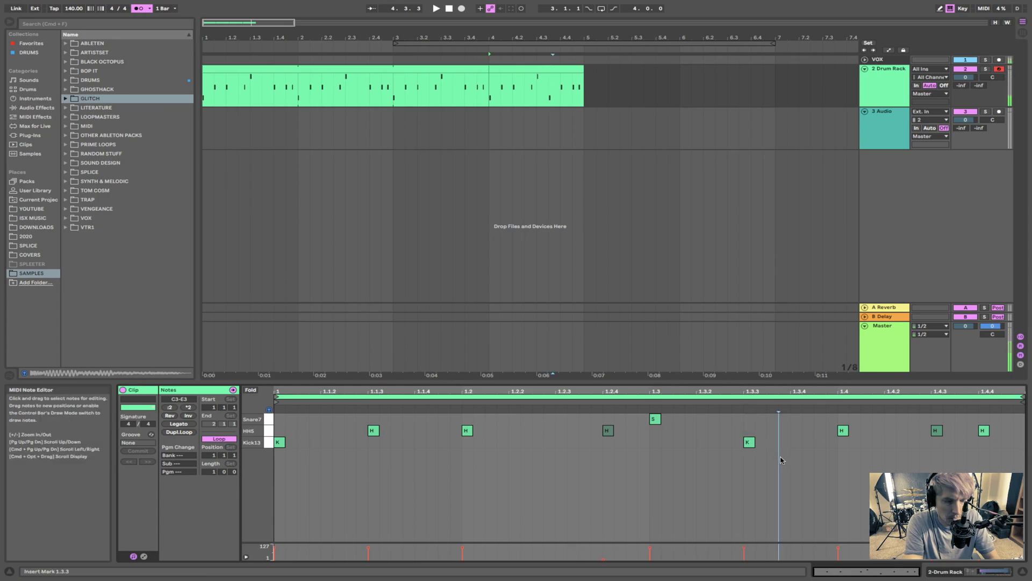
drag(833, 461, 997, 422)
key(Delete)
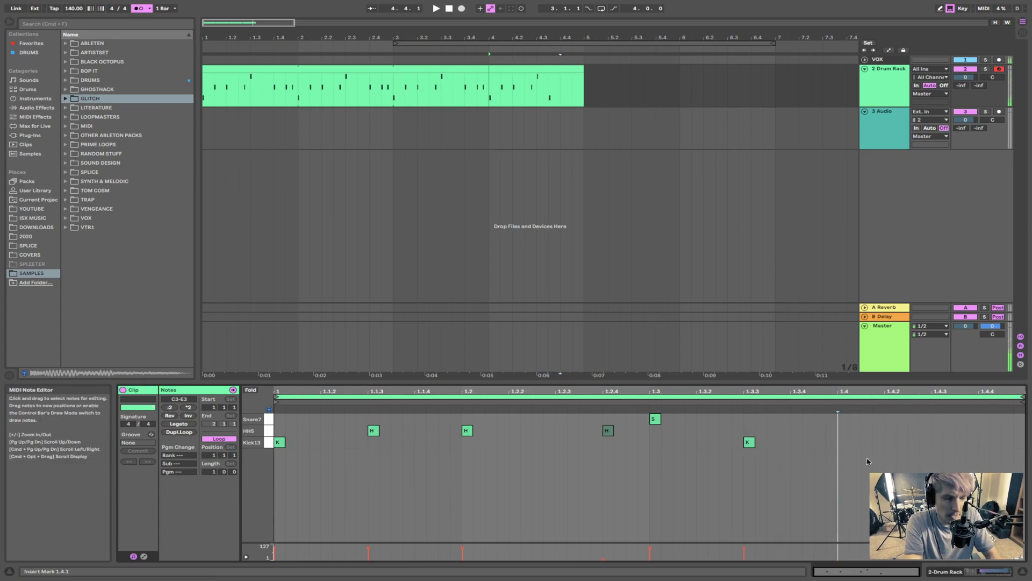
Step: Duplicate the snare and kick from beat 3 onto beat 4 of the bar 4 clip and play the result
drag(836, 467, 657, 417)
key(super+d)
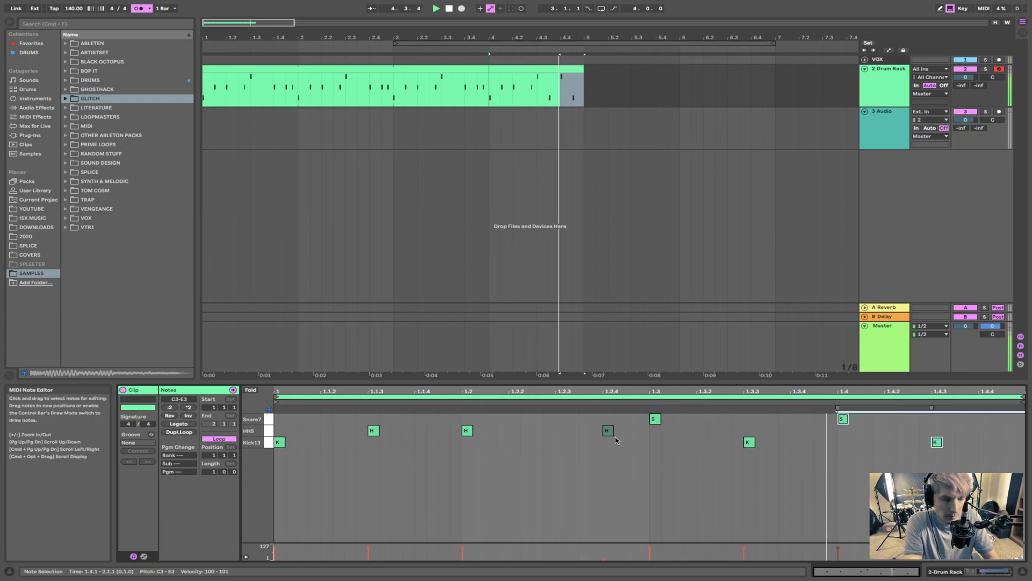
click(560, 304)
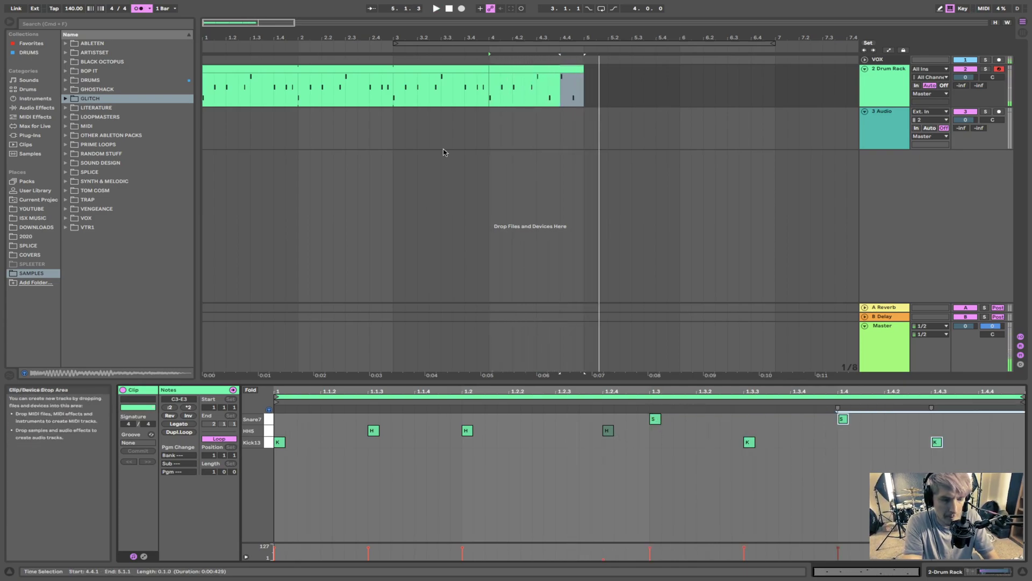
Step: Duplicate the three-bar clip and the bar 4 variation clip together into bars 5 to 8
click(562, 68)
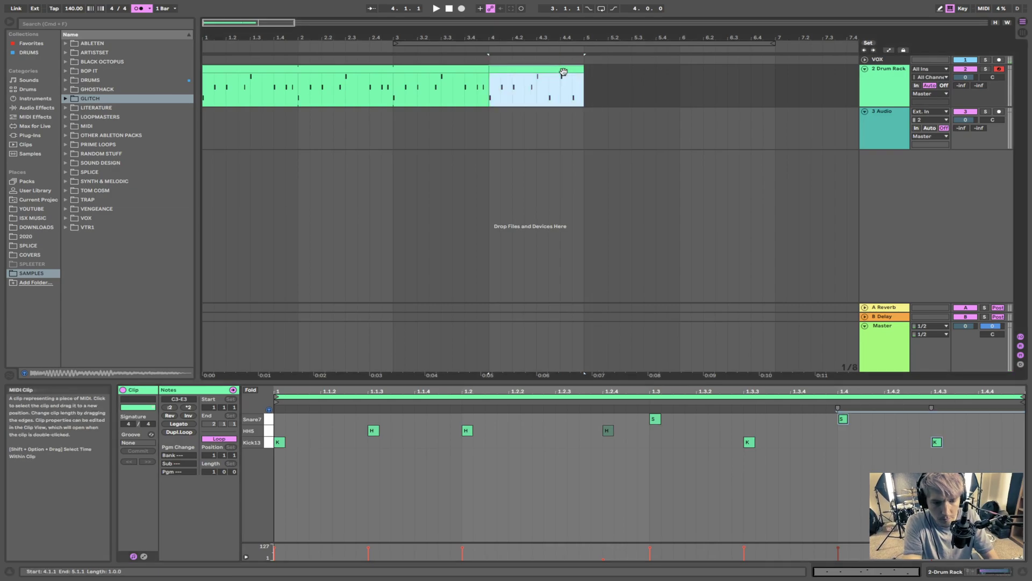
shift+click(433, 70)
key(super+d)
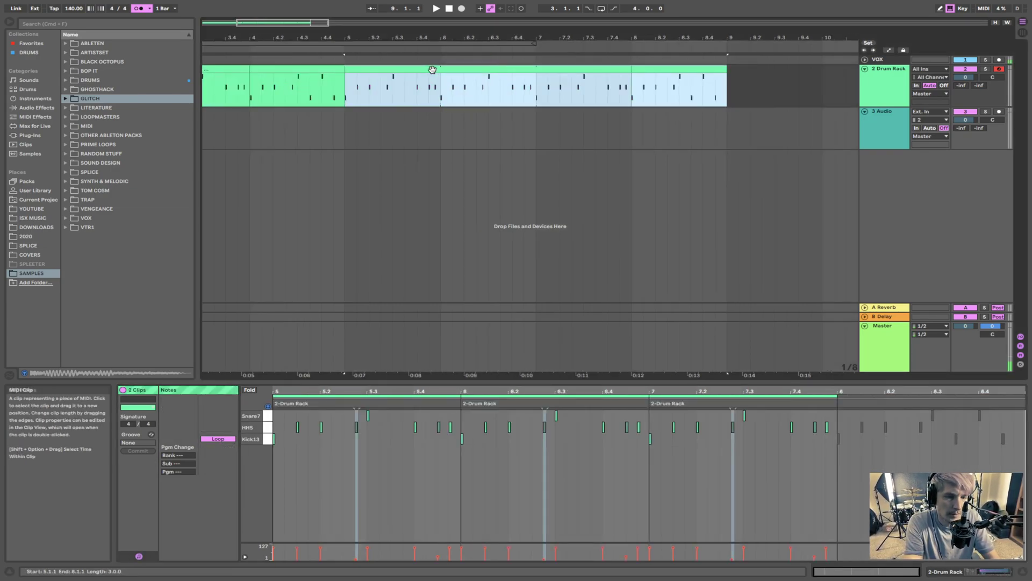
key(minus)
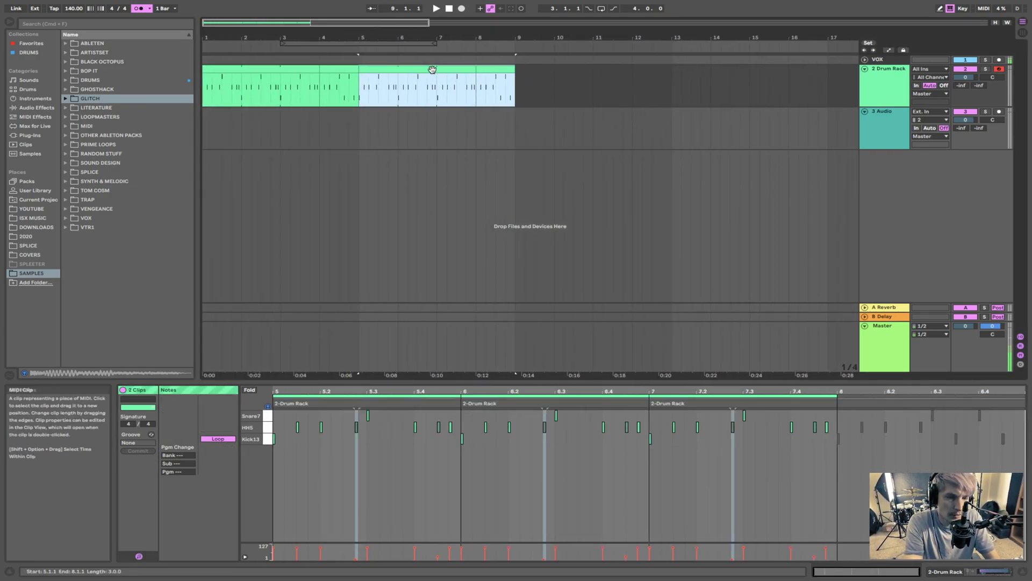
Step: Delete the duplicated clips in bars 5 to 8
click(446, 138)
click(477, 71)
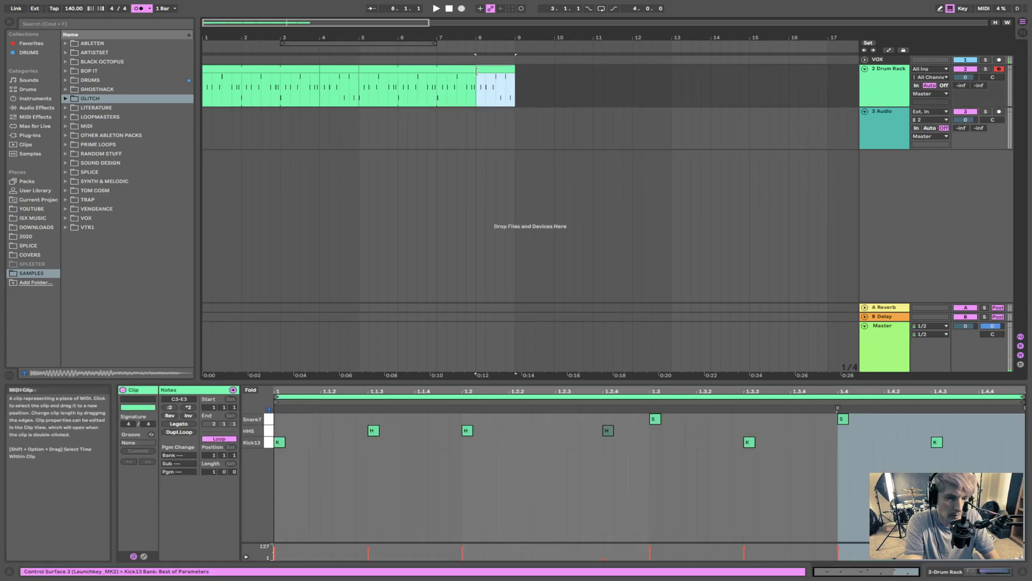
shift+click(463, 72)
key(Delete)
Step: Consolidate the three-bar clip and the bar 4 clip into a single four-bar MIDI clip
click(338, 70)
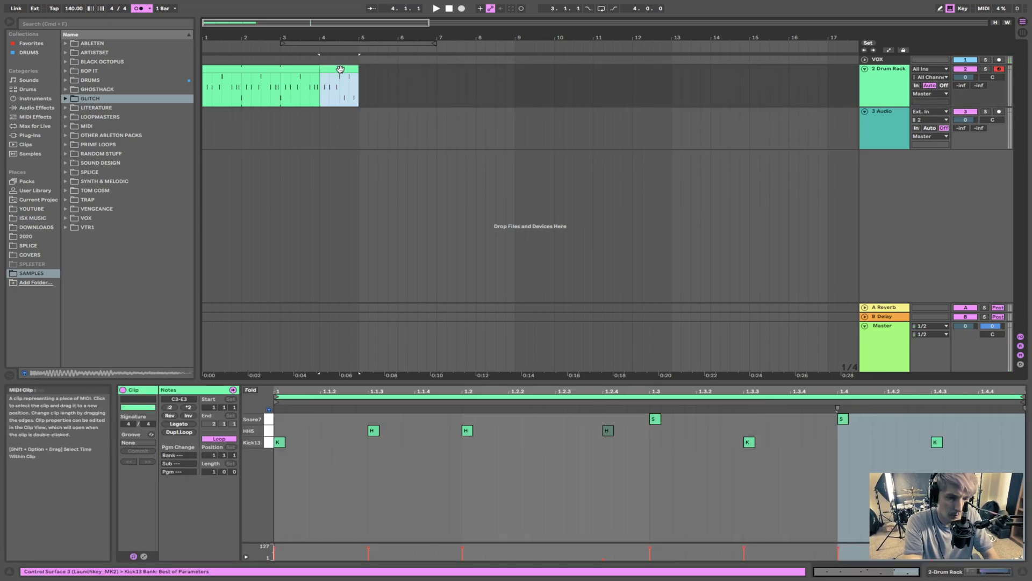
shift+click(301, 71)
scroll(374, 124, up, 5)
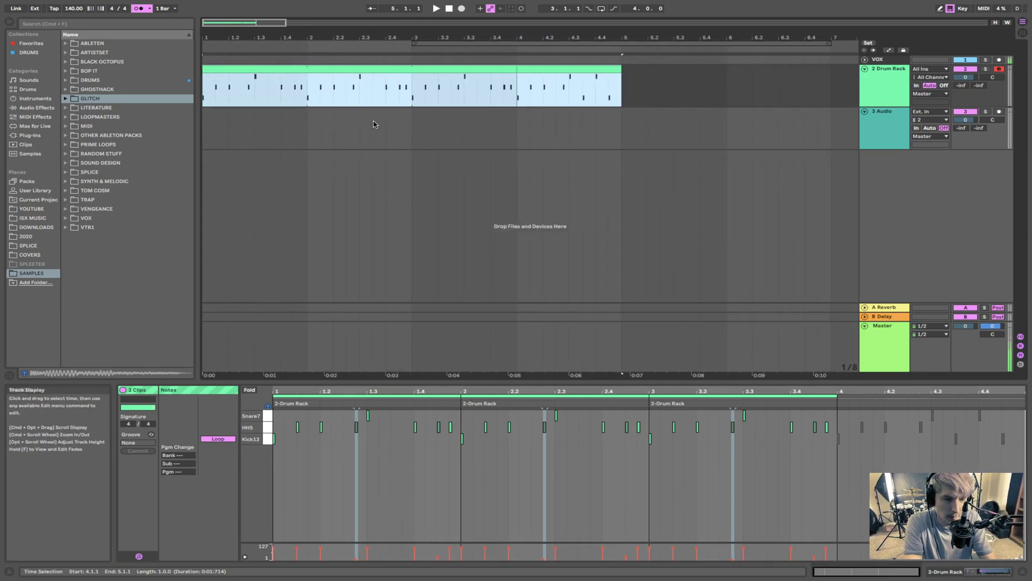
key(super+j)
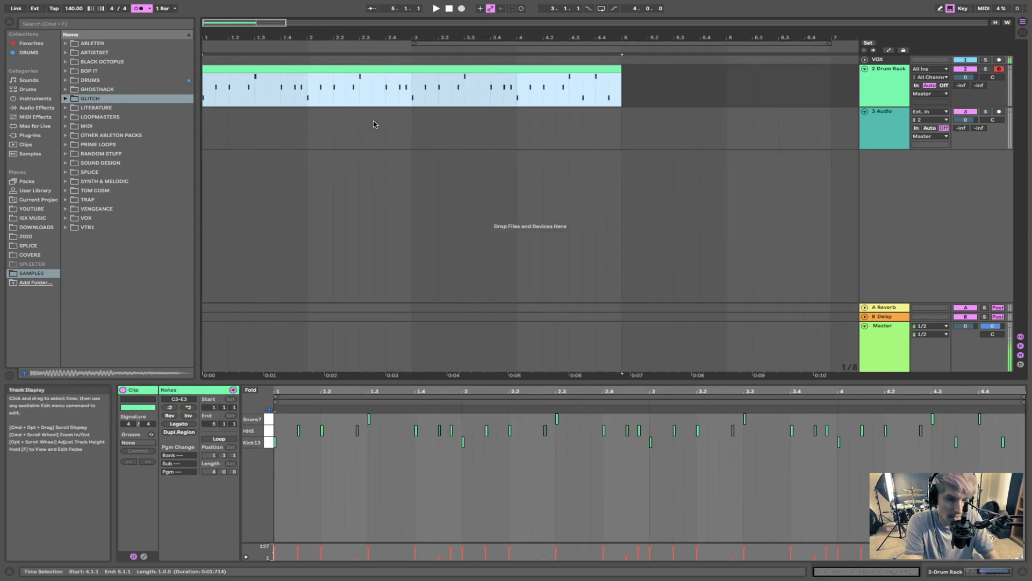
key(super+z)
right_click(419, 71)
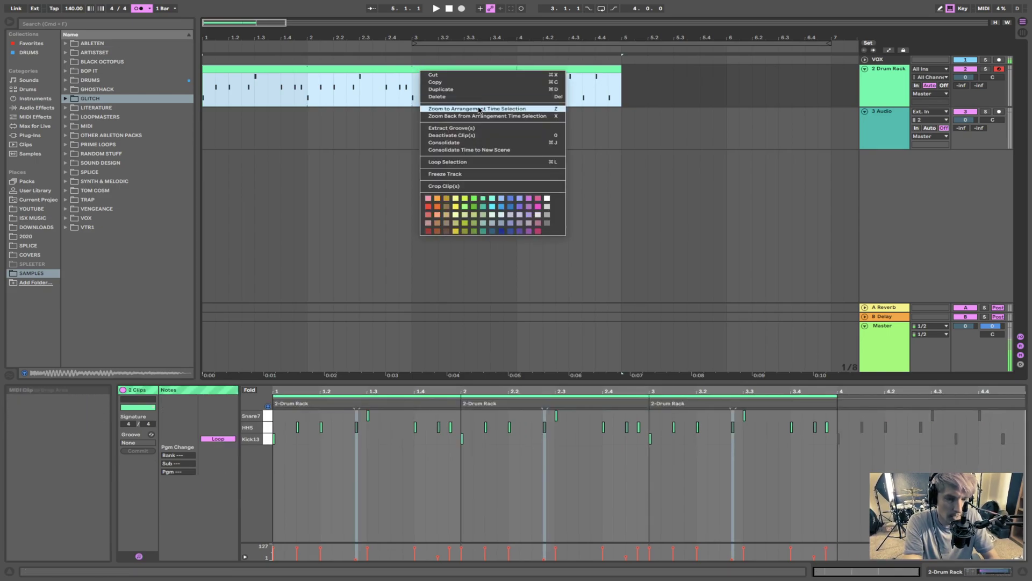
click(489, 145)
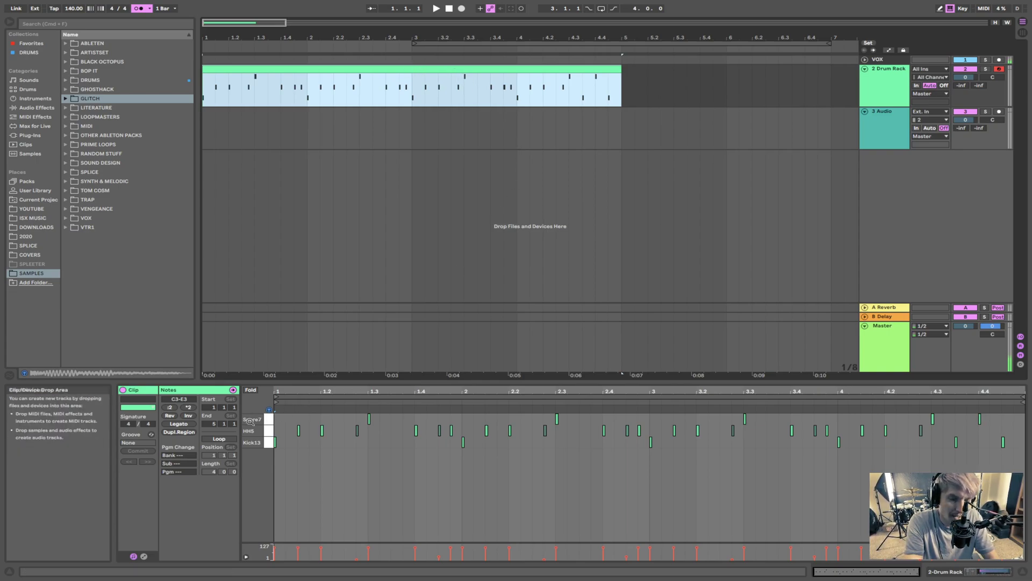
Step: Turn on looping for the consolidated clip, extend it to the end of bar 8, and play it
click(229, 439)
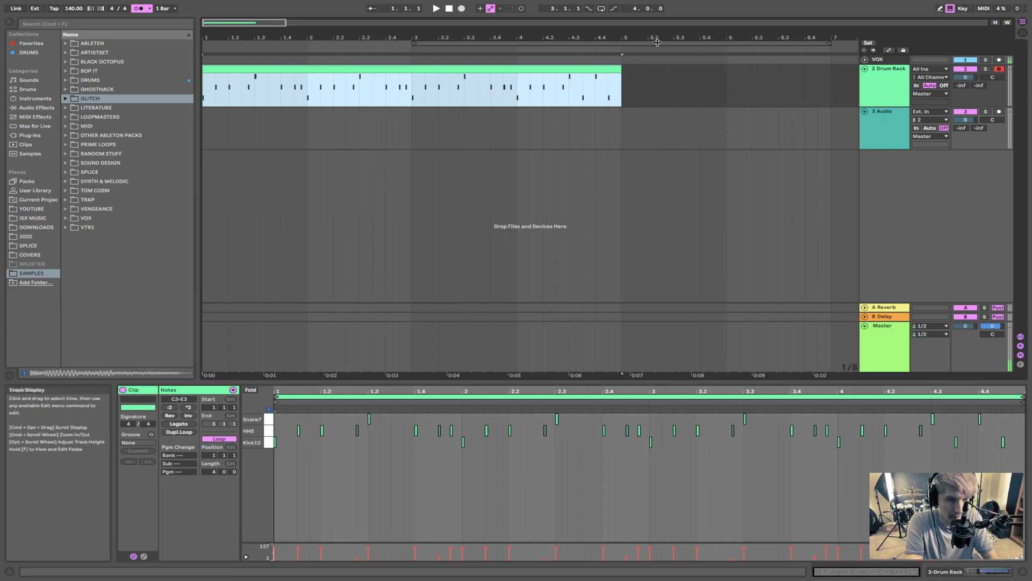
drag(629, 42, 488, 79)
key(space)
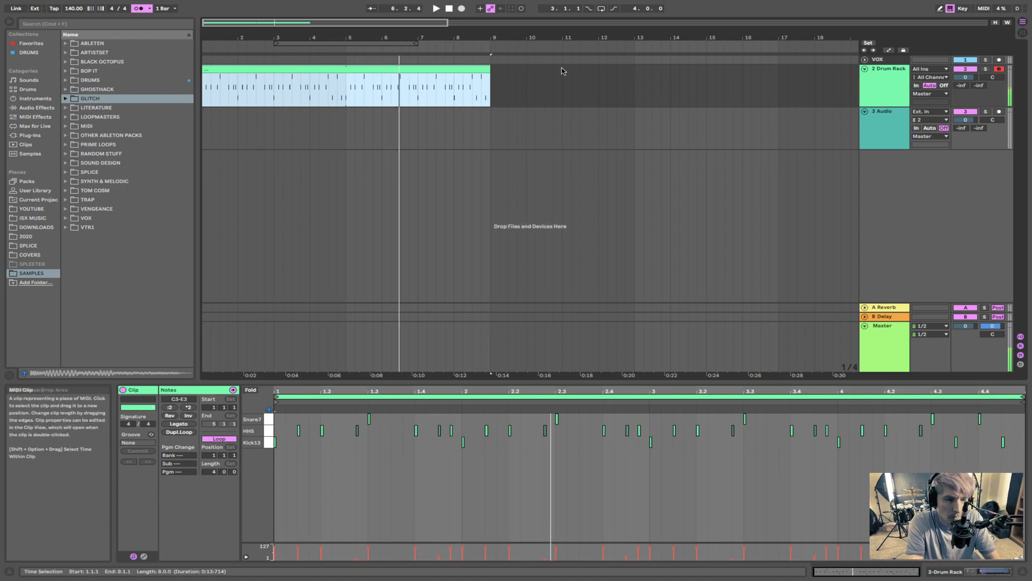
Step: Move the sample start of Snare7 in the Drum Rack to the beginning of its loud transient and play the beat
key(shift+Tab)
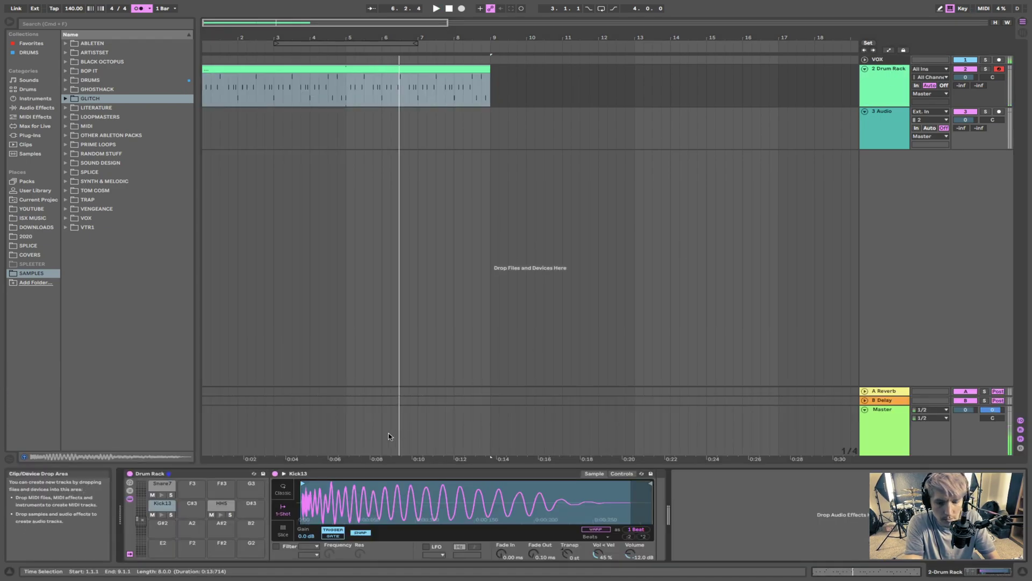
click(221, 503)
click(154, 492)
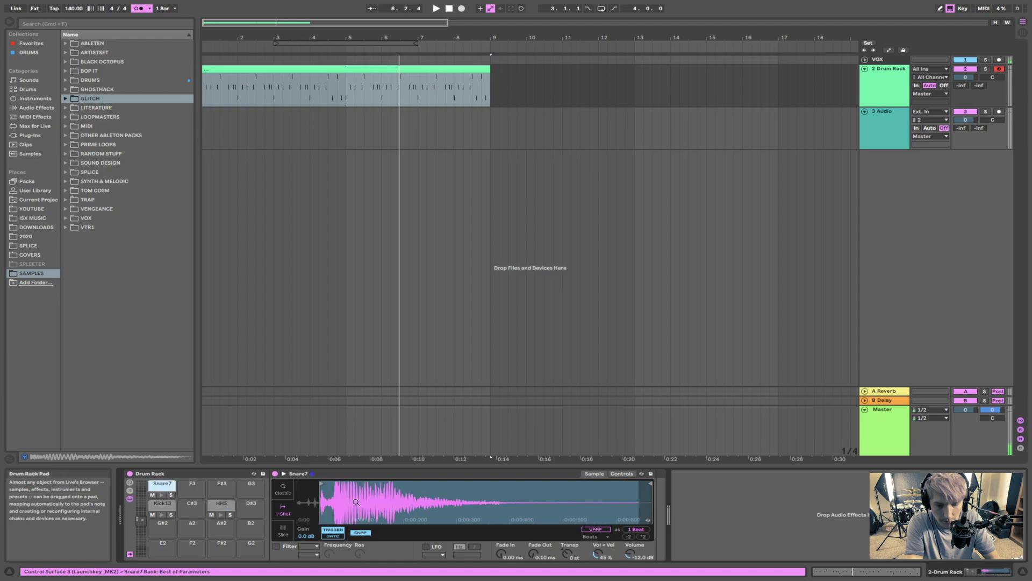
drag(320, 484, 334, 484)
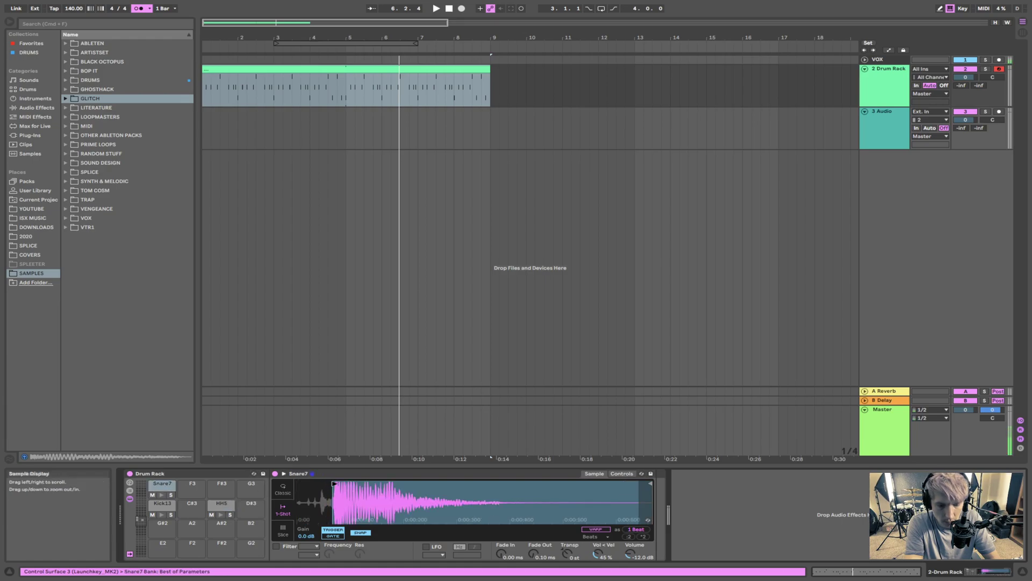
click(279, 68)
key(space)
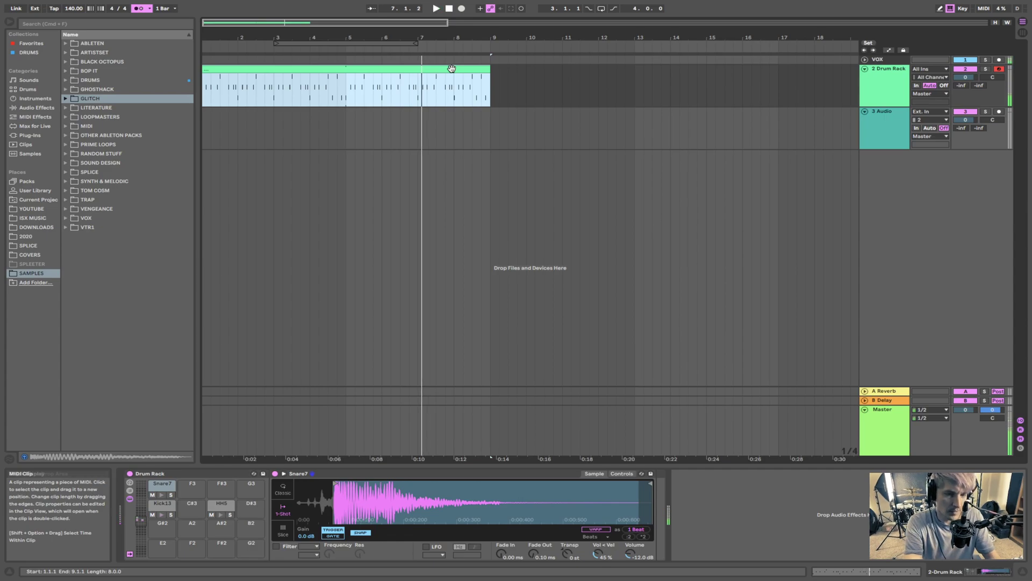
Step: Shorten the looped clip to end at 5.1.1 and duplicate the four-bar clip into bars 5 to 8
drag(487, 69, 343, 62)
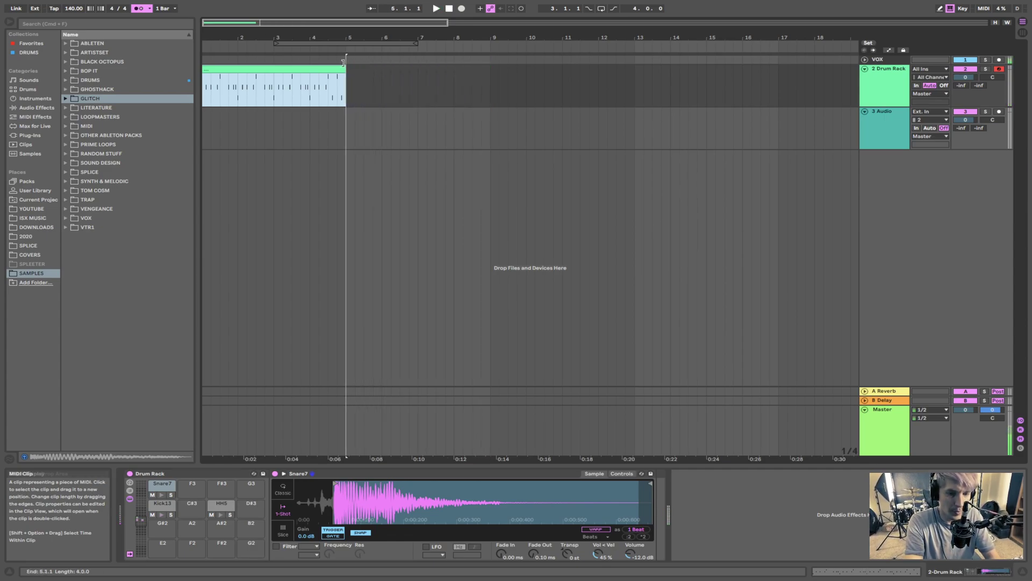
click(327, 70)
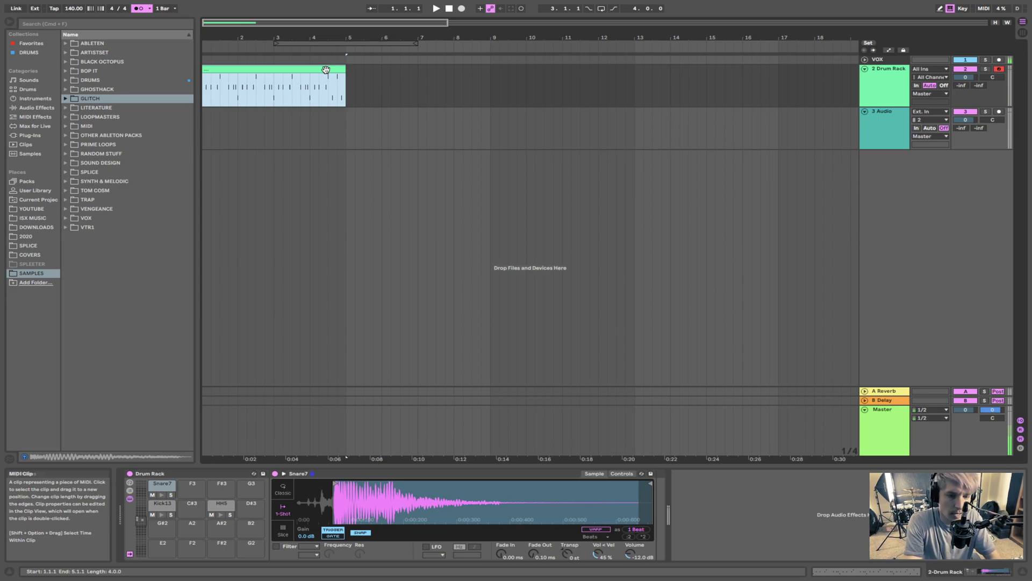
key(super+d)
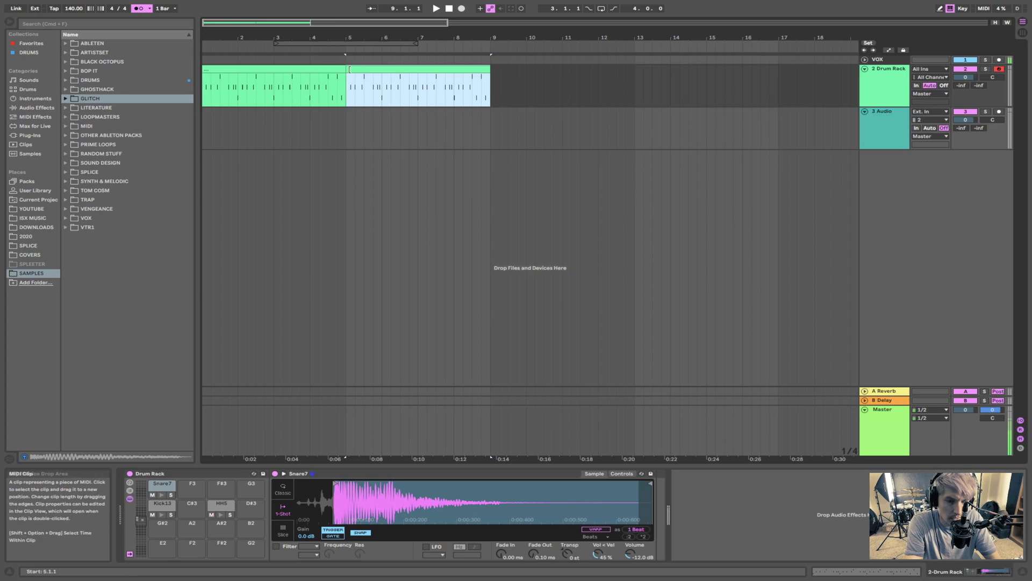
Step: Turn off looping for both four-bar drum clips
click(311, 69)
double_click(311, 69)
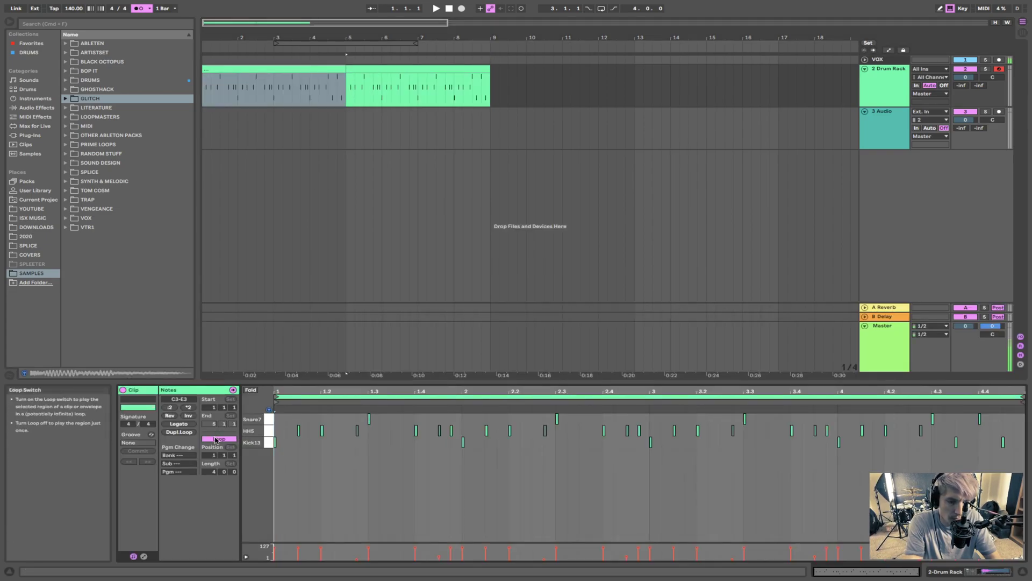
click(451, 68)
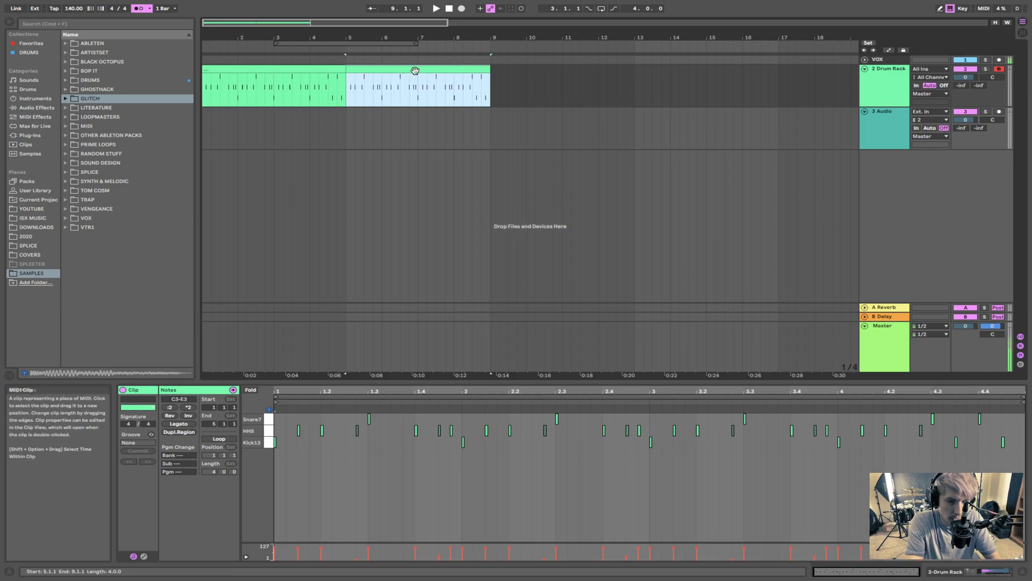
Step: Split the two drum clips at 3.4.1, 4.1.1, 7.2.1 and 8.4.1
drag(406, 95, 460, 109)
mouse_move(310, 92)
mouse_down()
mouse_move(288, 92)
mouse_move(297, 90)
mouse_up()
drag(373, 86, 427, 86)
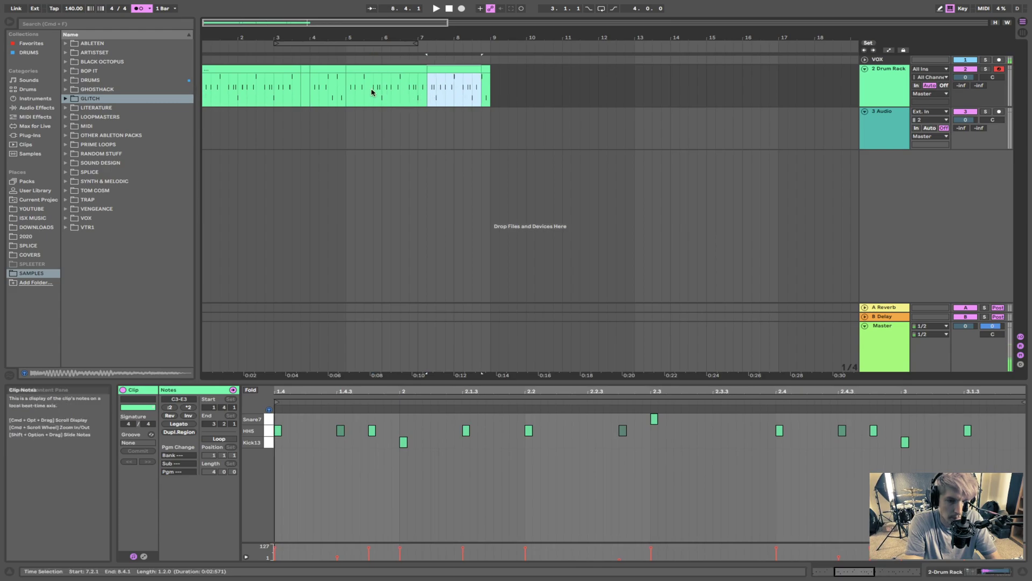
Step: Examine the notes and boundaries of the individual split clips on the Drum Rack track
click(328, 94)
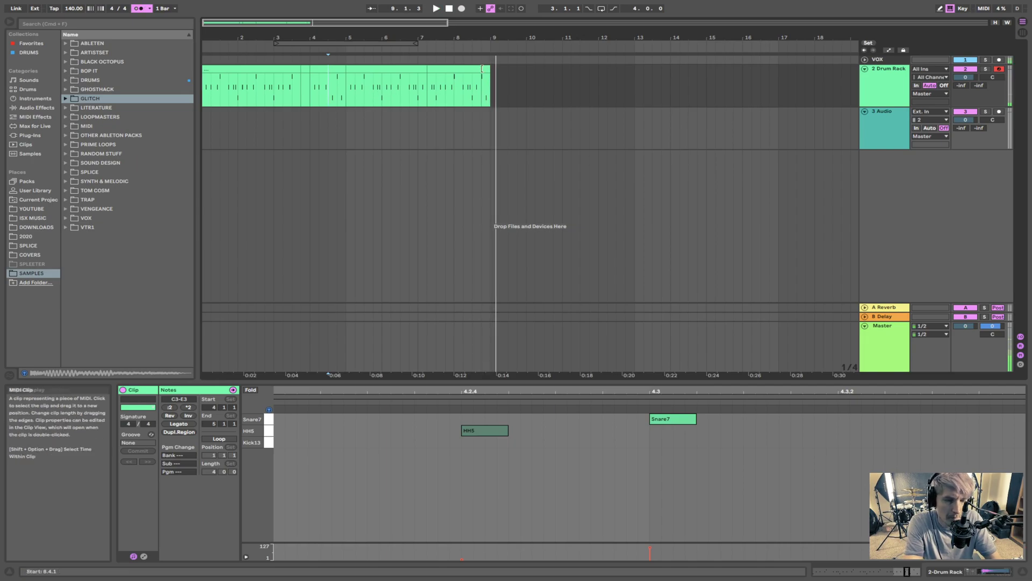
click(505, 73)
drag(504, 73, 312, 77)
click(505, 99)
click(516, 99)
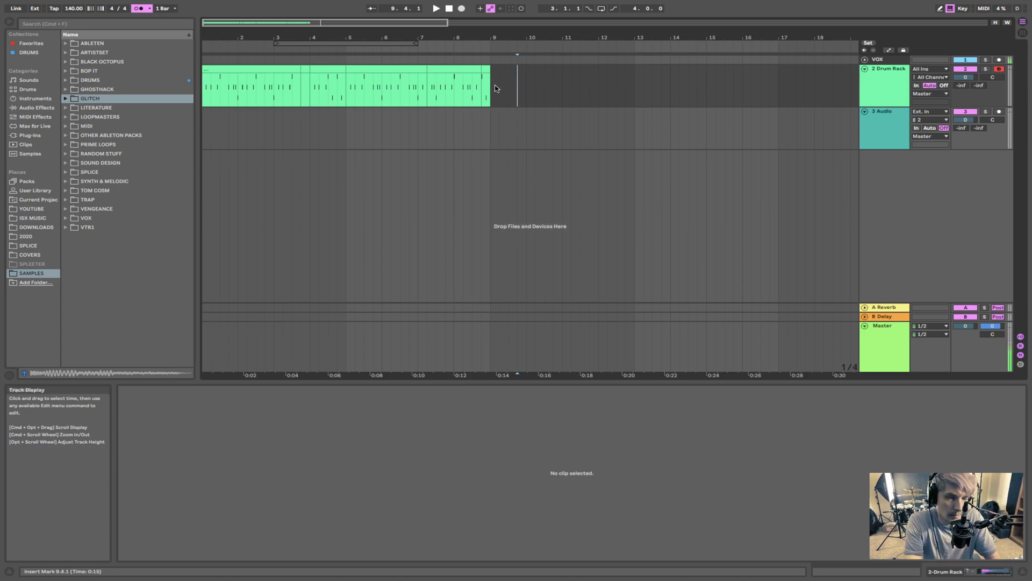
click(385, 81)
click(272, 69)
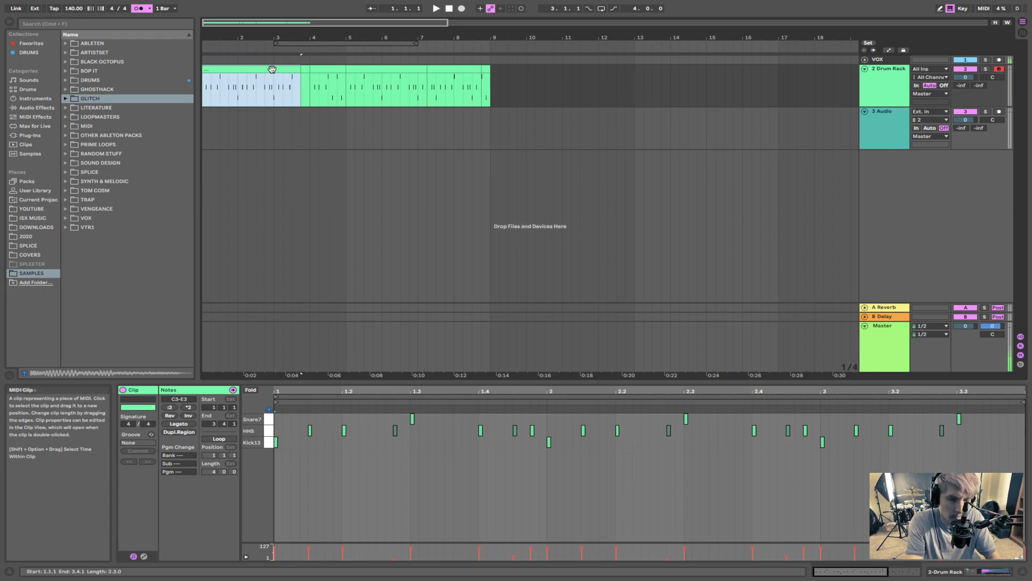
click(526, 76)
click(493, 79)
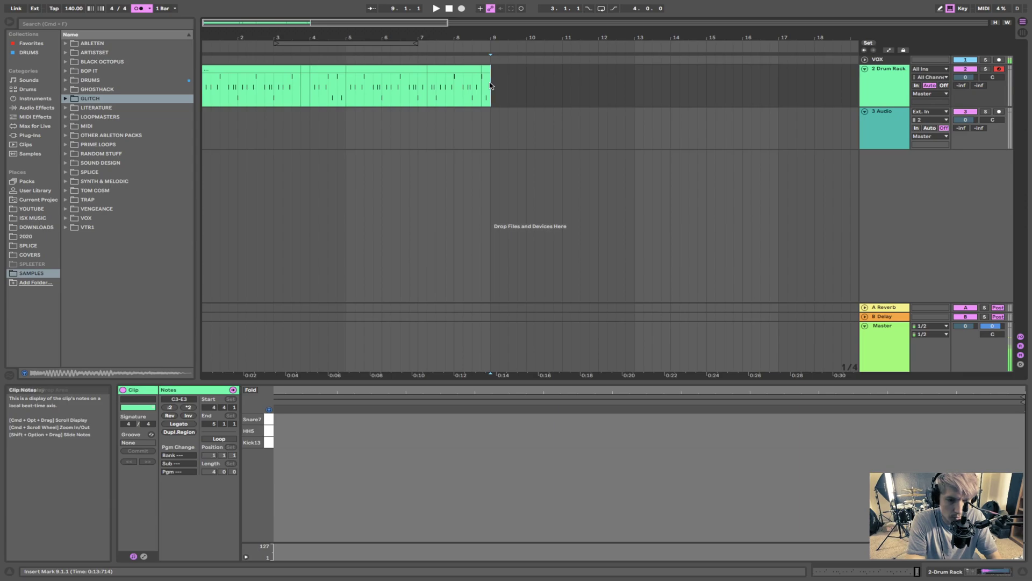
Step: Remove all the split clips in bars 1 to 8 of the Drum Rack track and put them back in place
drag(486, 85, 205, 94)
key(Delete)
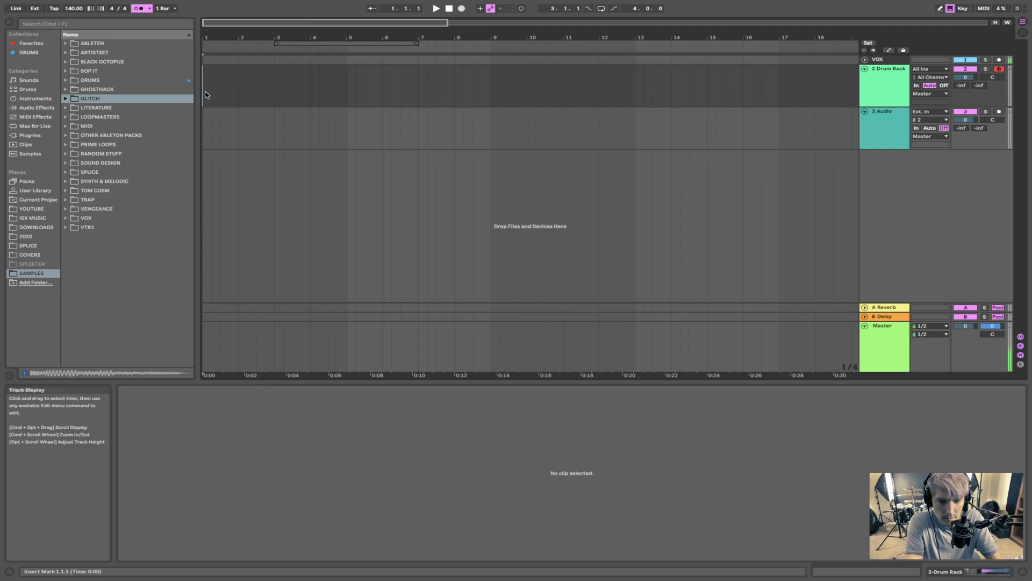
drag(206, 94, 348, 89)
key(super+v)
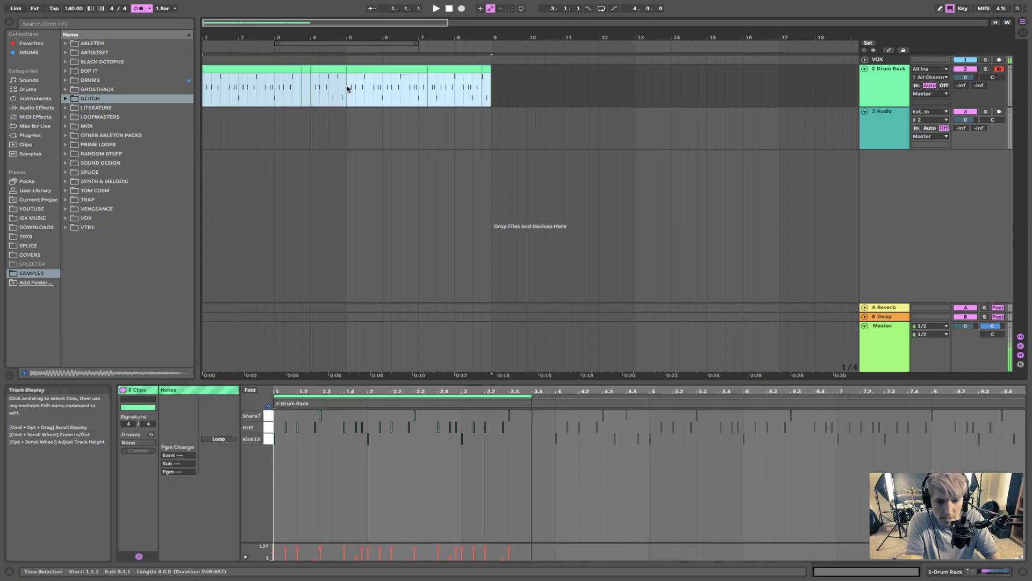
Step: Freeze the Drum Rack track and flatten it to audio
click(536, 81)
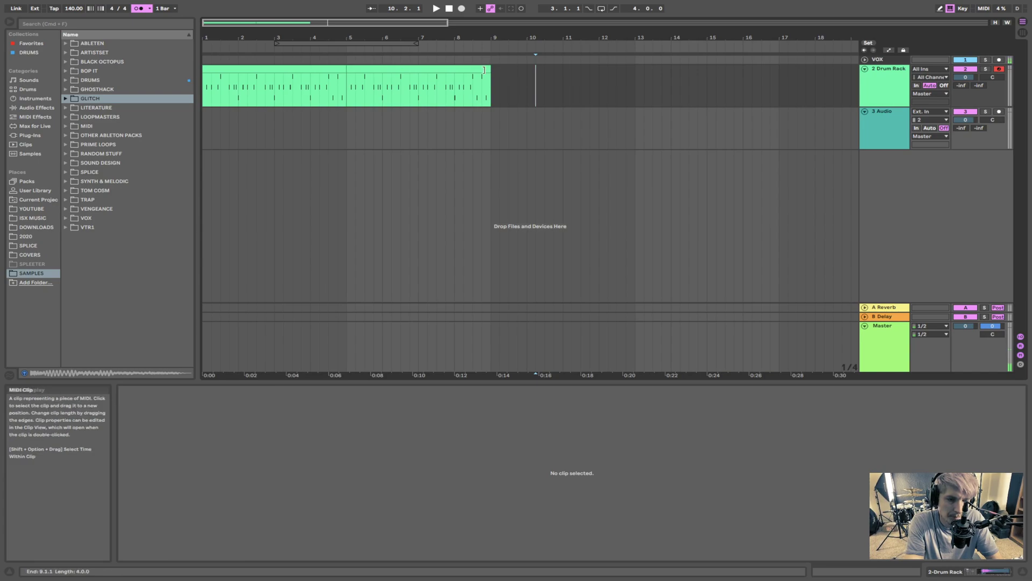
click(892, 71)
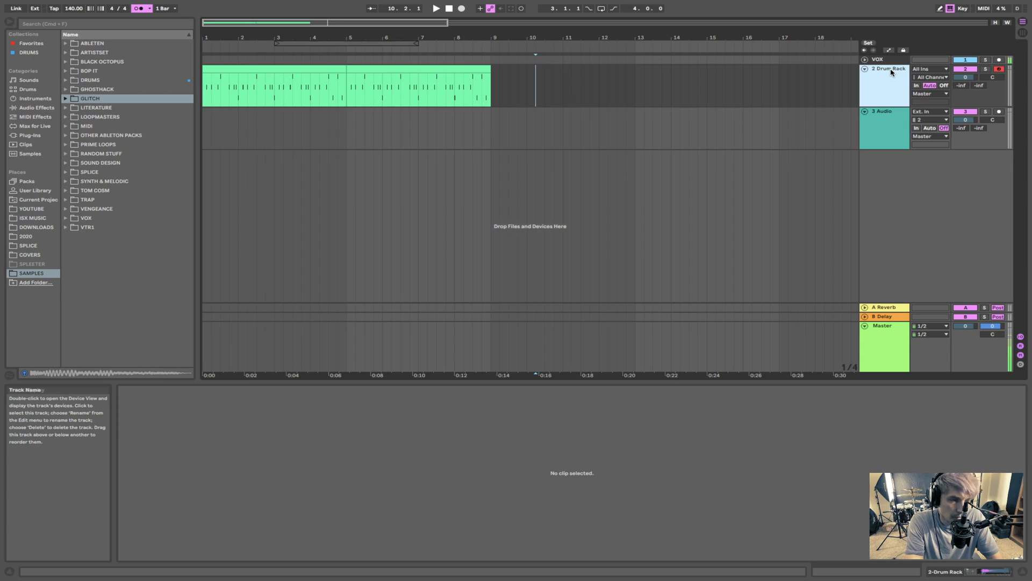
right_click(891, 72)
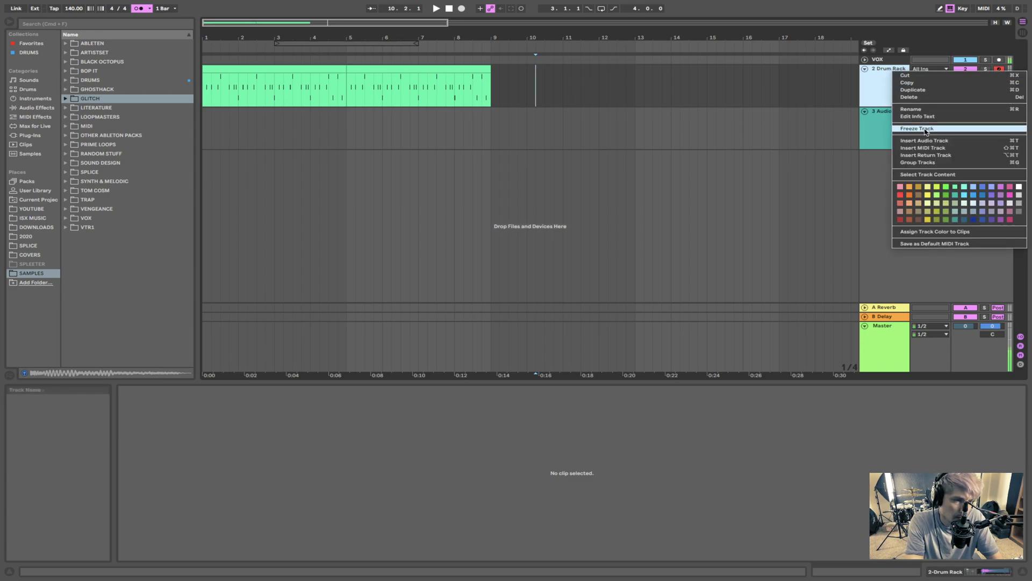
click(926, 129)
right_click(887, 71)
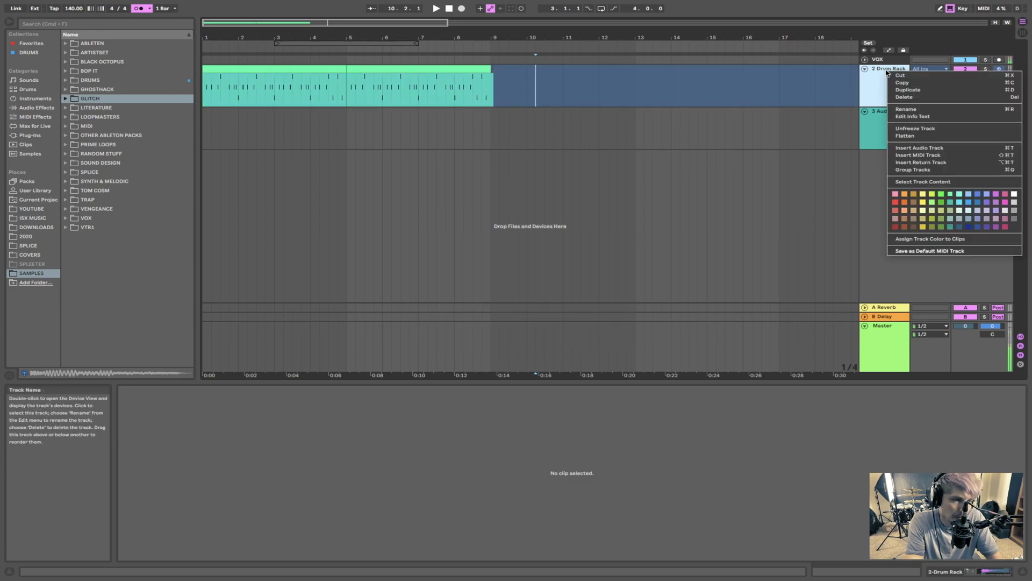
click(916, 136)
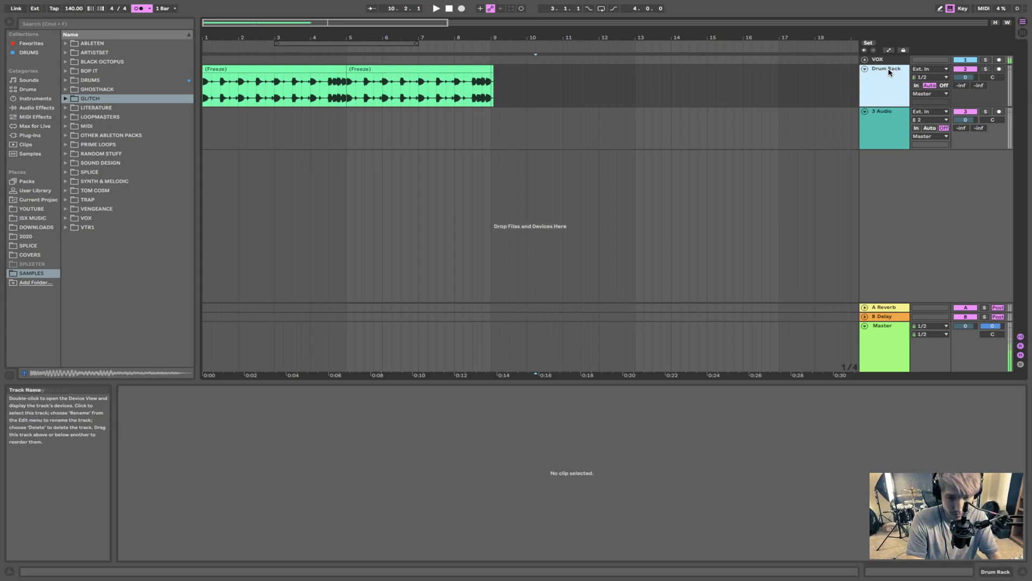
Step: Remove the leftover audio after 9.1.1 on the flattened Drum Rack track and view the second flattened clip
drag(537, 88, 500, 88)
click(495, 88)
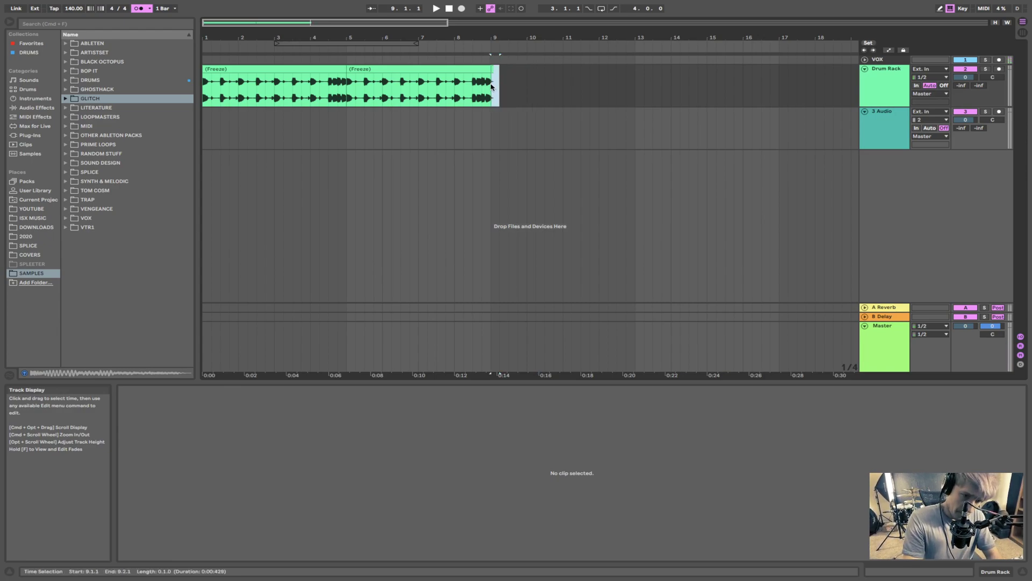
click(529, 93)
click(461, 69)
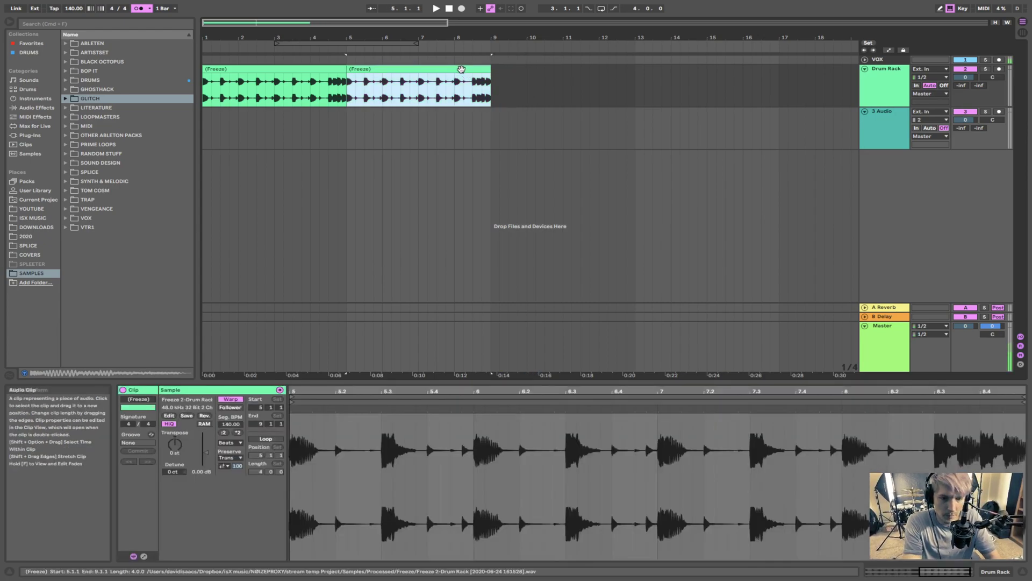
Step: Undo the flattening and unfreeze the Drum Rack track to return to its editable MIDI clips
key(super+z)
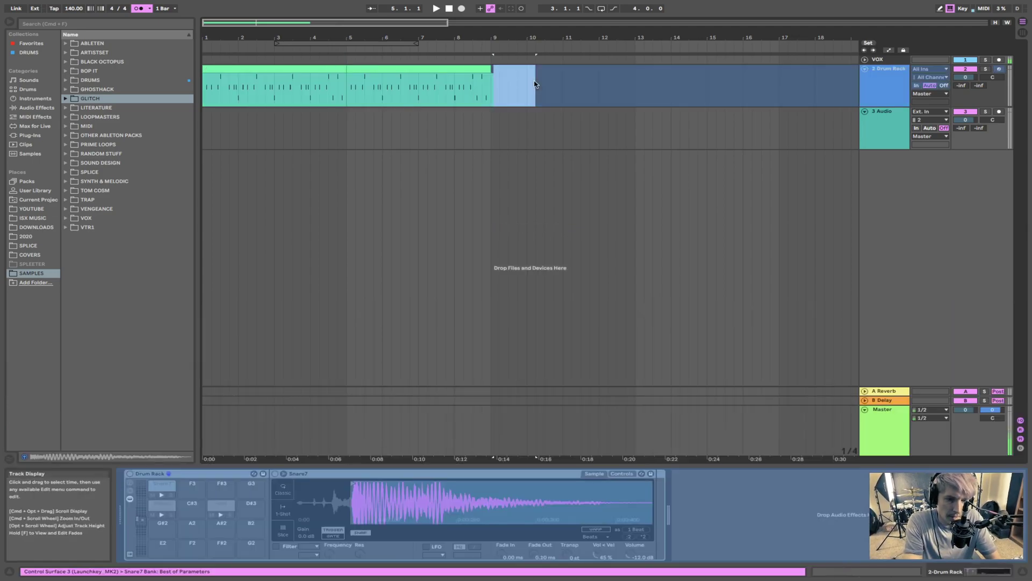
click(898, 70)
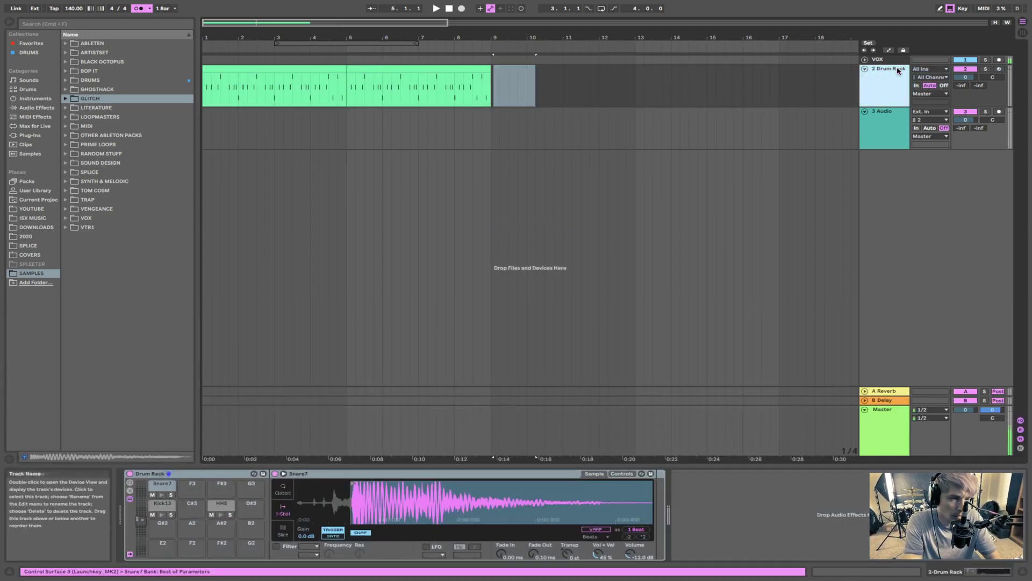
Step: Replace the 3 Audio track with a new AUDIO track whose input is set to Resampling
click(891, 118)
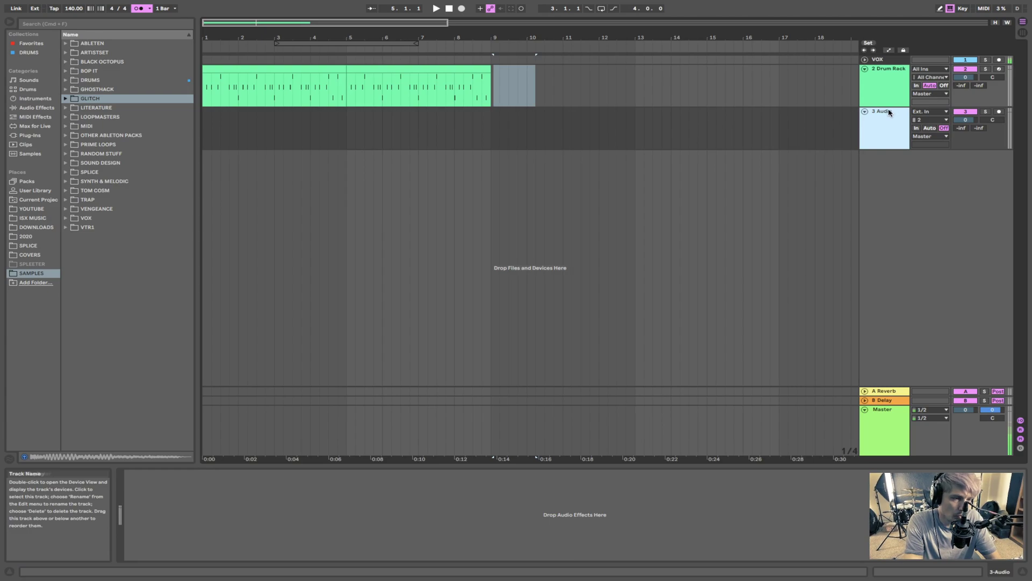
key(Delete)
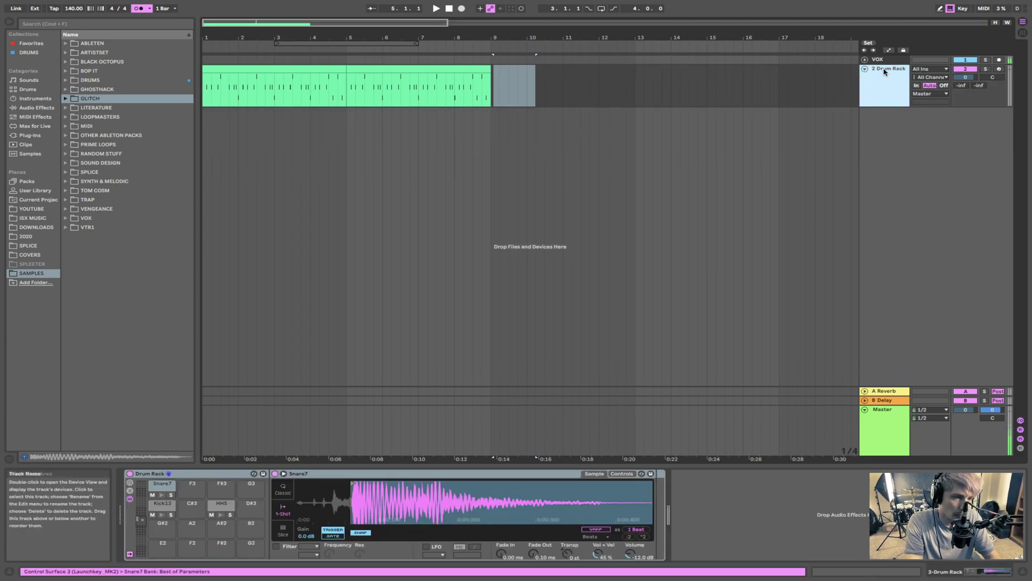
key(ctrl+z)
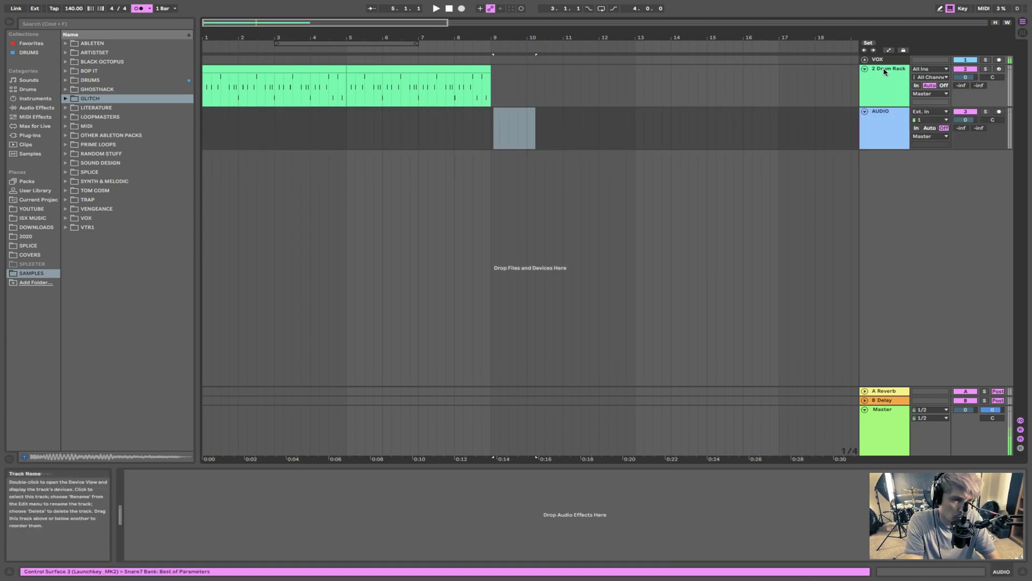
click(934, 113)
click(937, 144)
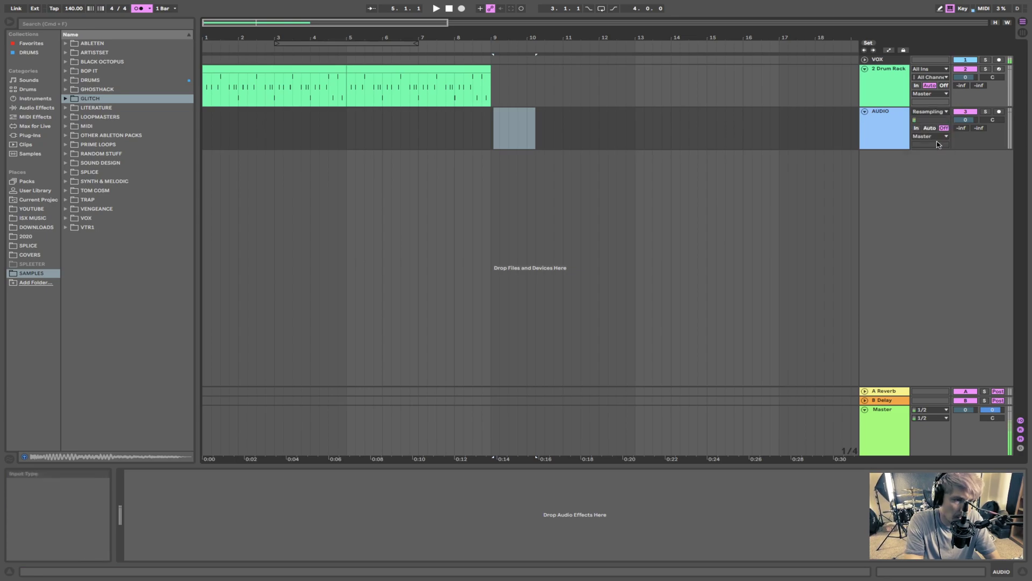
Step: Arm the AUDIO track for recording and set its input to 2-Drum Rack
click(475, 134)
click(491, 137)
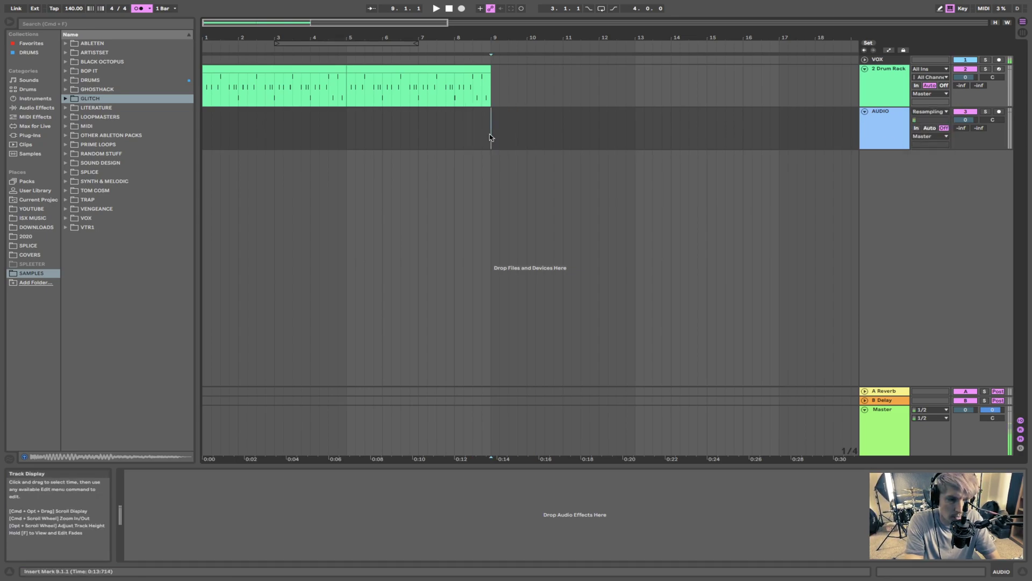
click(900, 74)
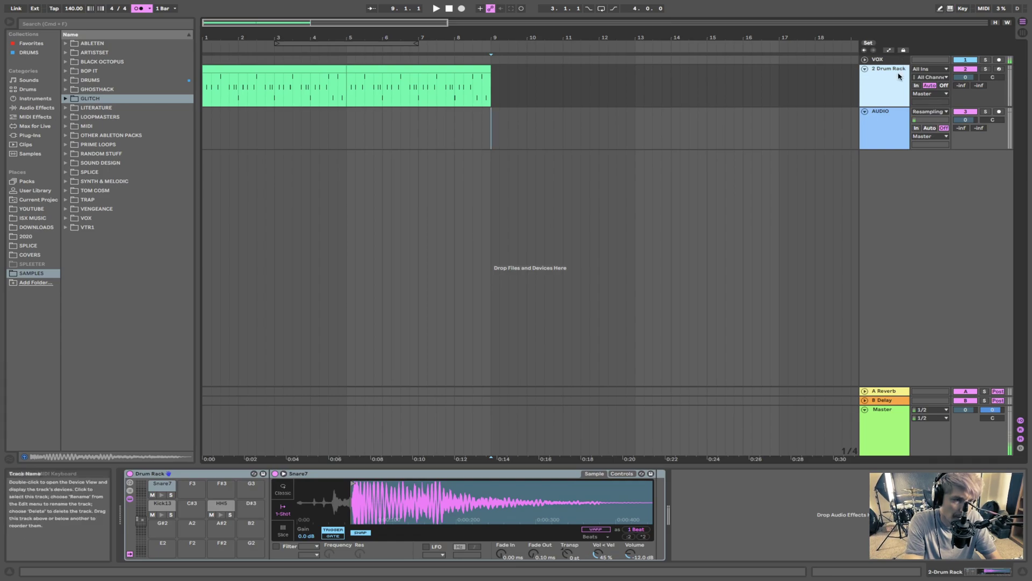
click(489, 125)
click(999, 111)
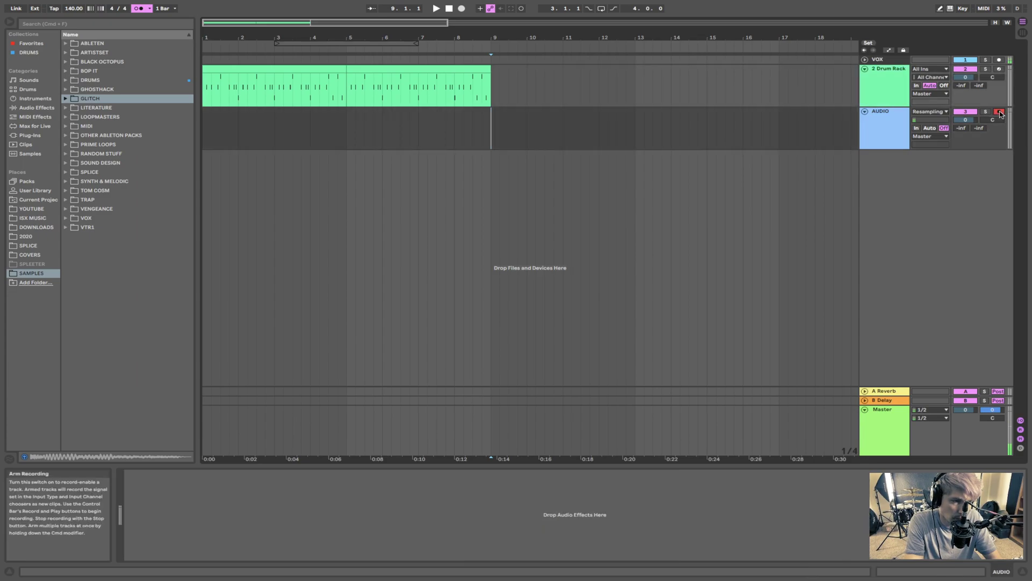
click(935, 112)
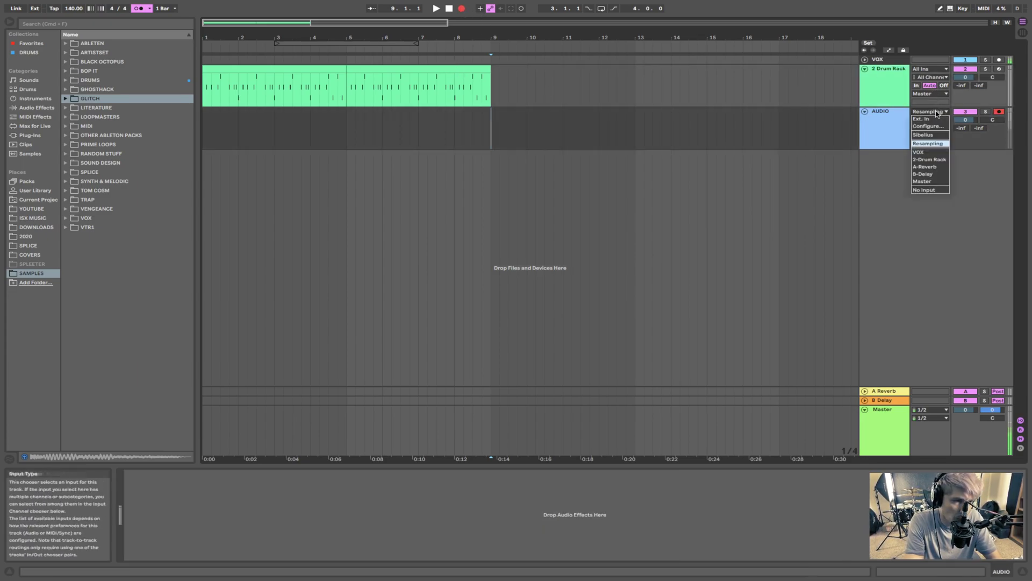
click(937, 164)
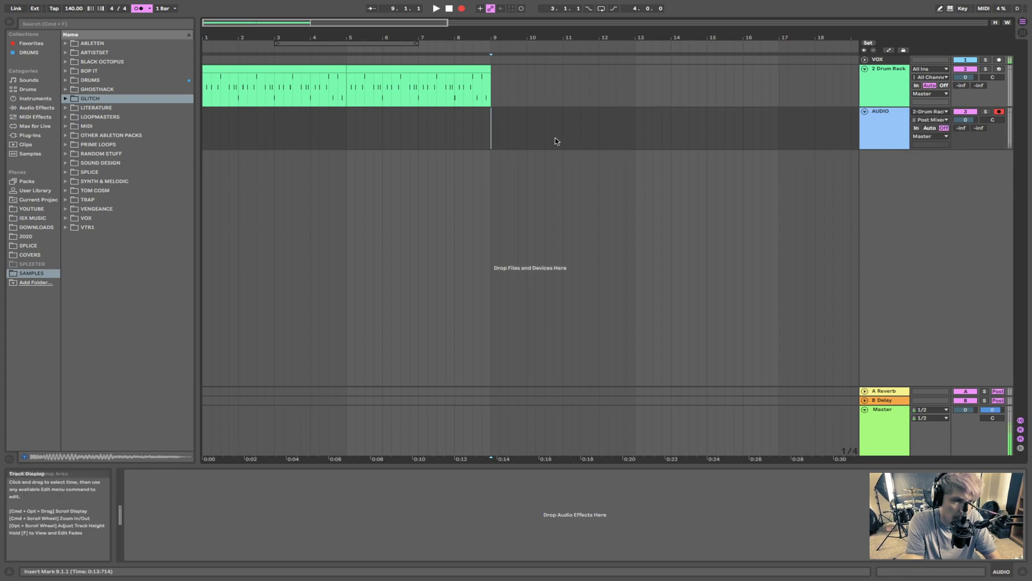
Step: Record the Drum Rack's output onto the AUDIO track from 1.1.1 until just past 9.1.1
click(207, 127)
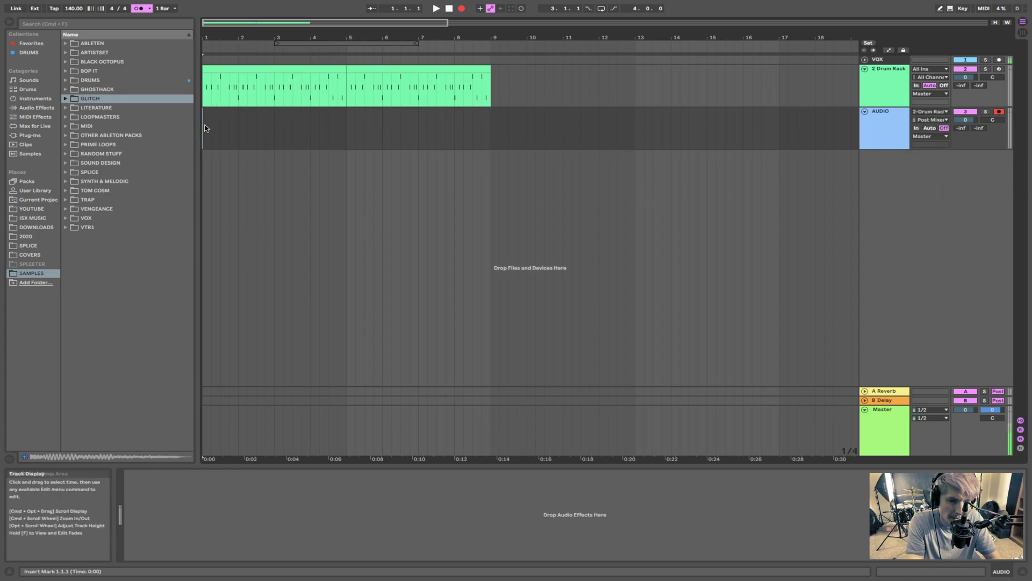
click(460, 10)
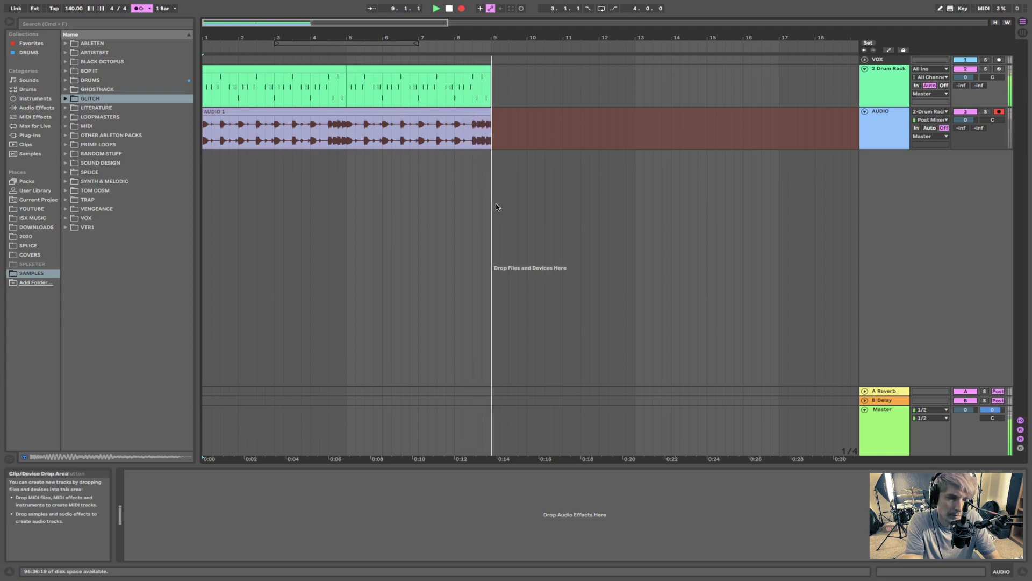
key(F9)
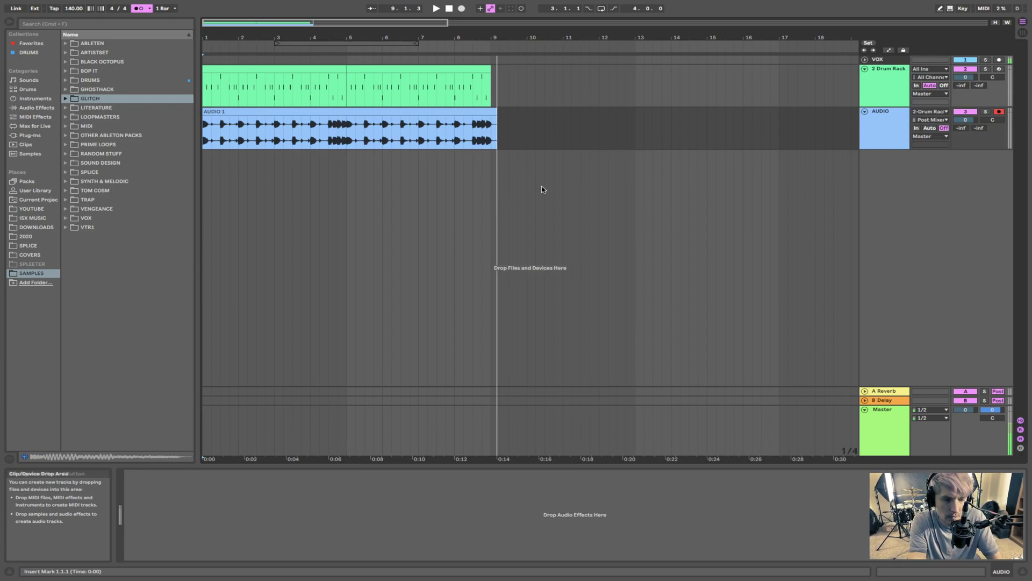
Step: Open the first drum clip's notes and envelopes and examine the available devices and MIDI Ctrl parameters
click(378, 69)
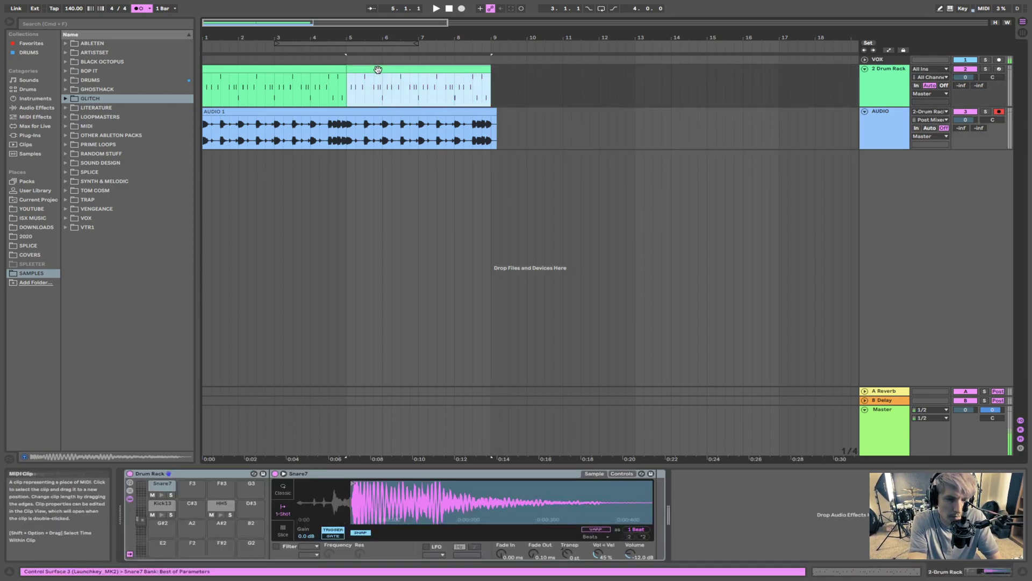
click(313, 71)
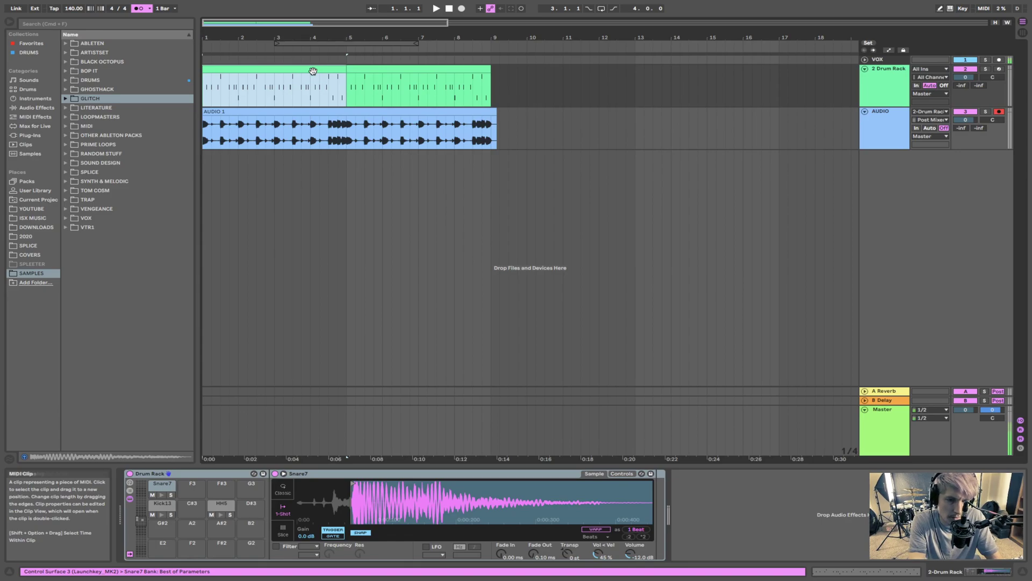
double_click(330, 94)
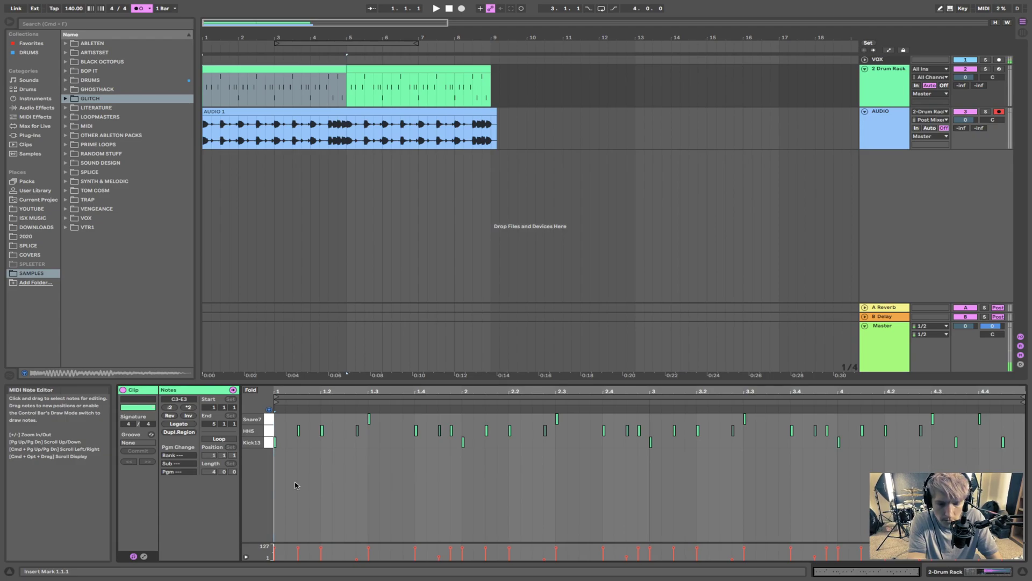
click(144, 557)
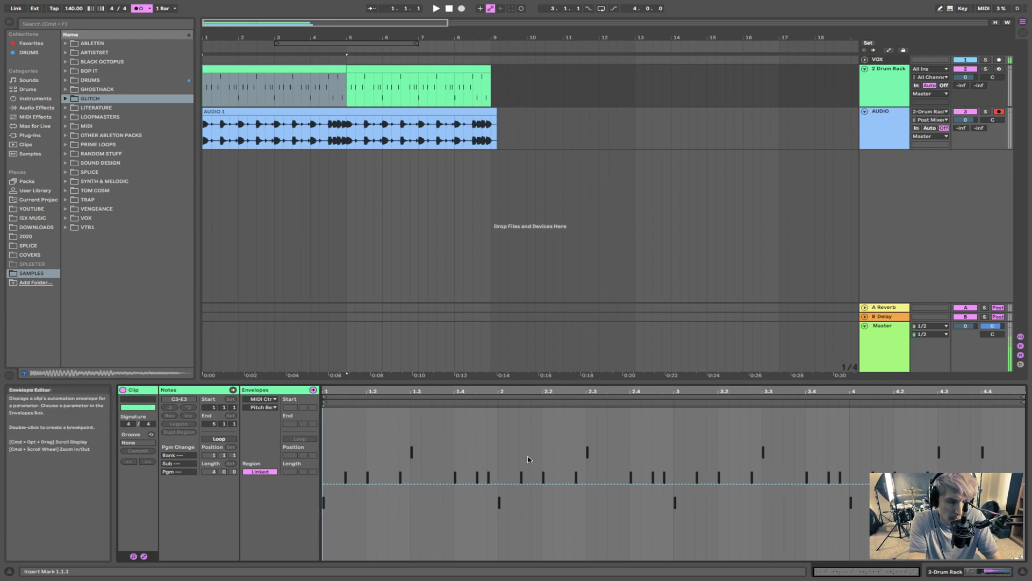
click(253, 399)
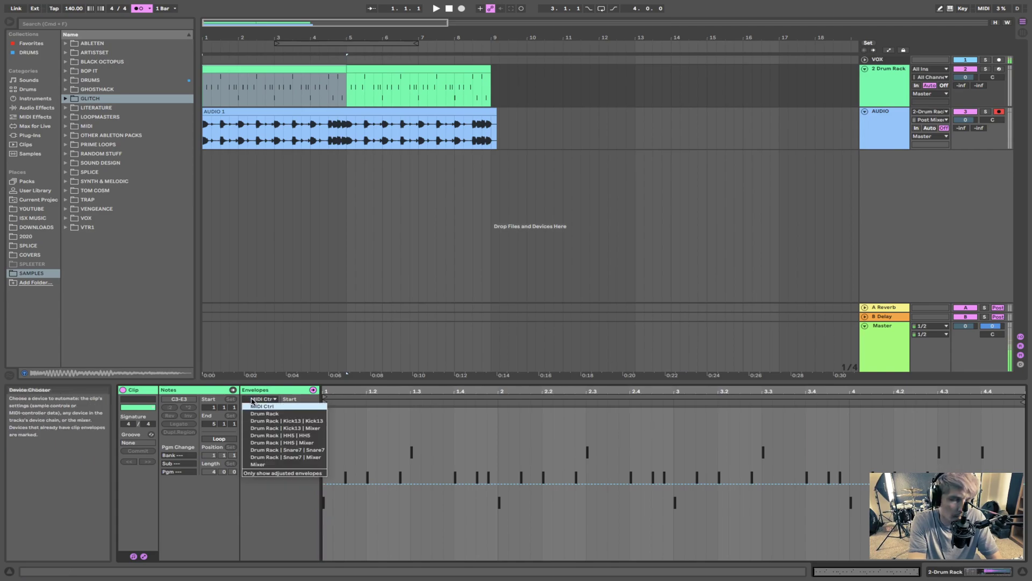
click(279, 405)
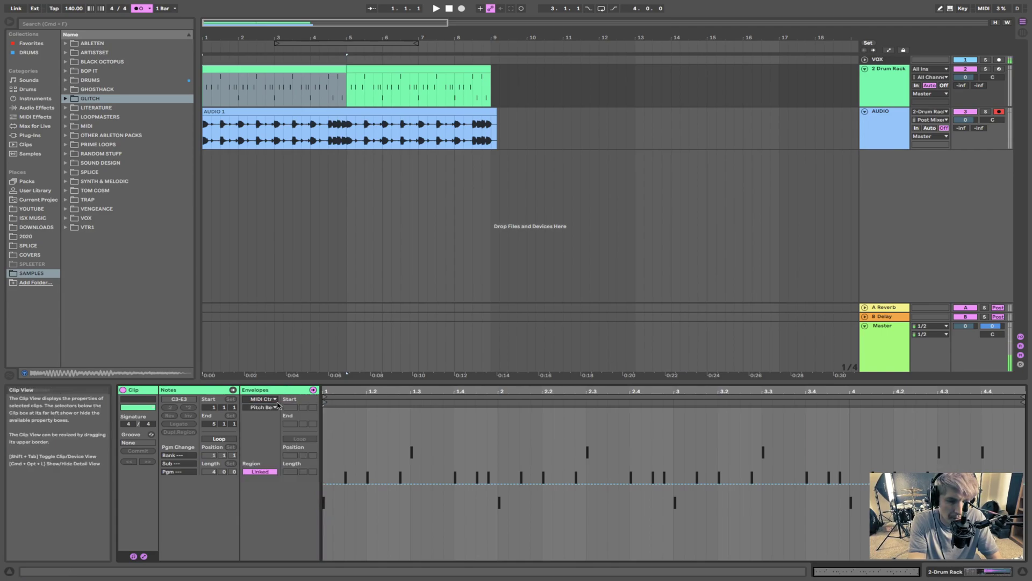
click(275, 407)
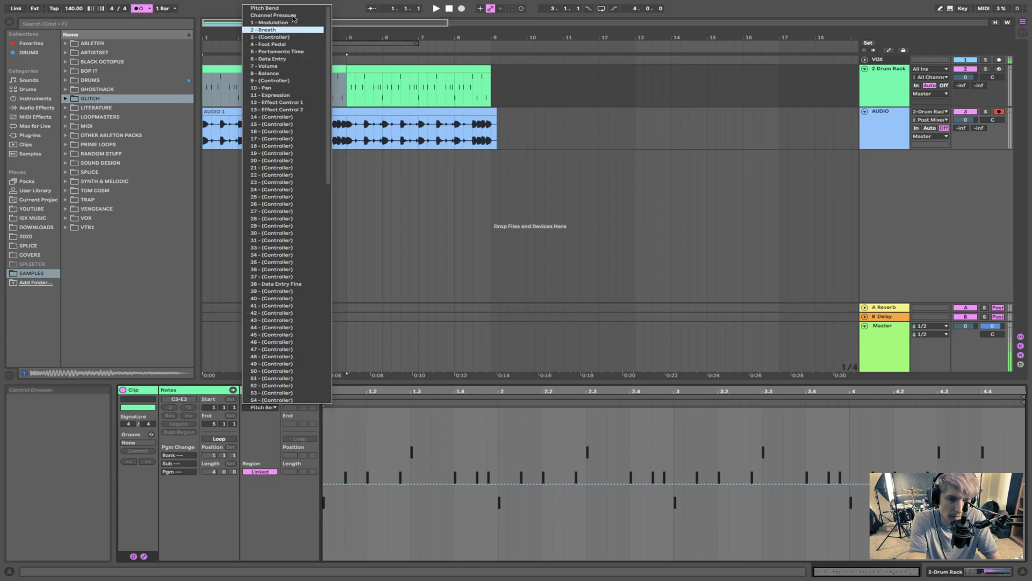
click(346, 11)
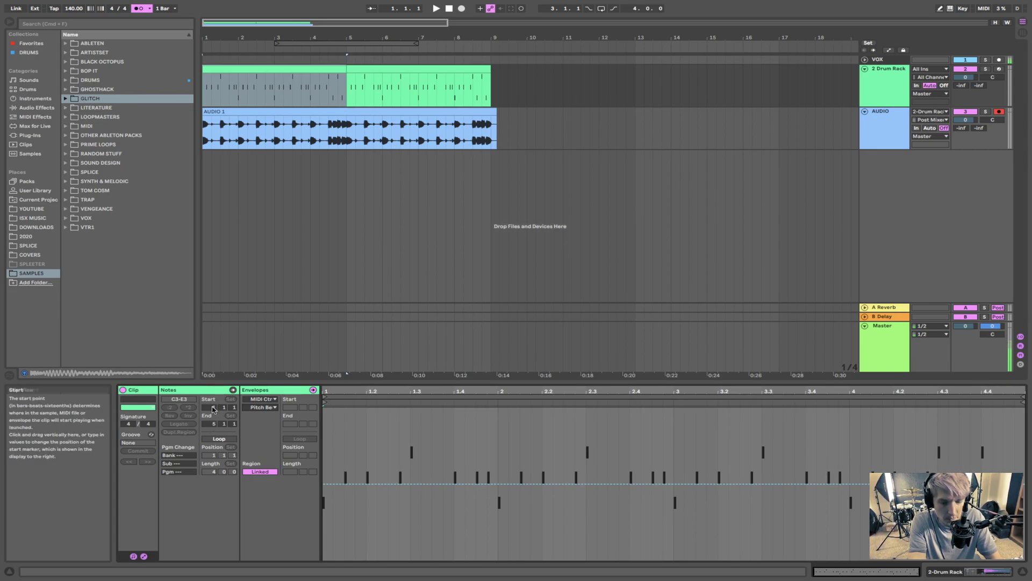
Step: Loop the first drum clip with a loop length of 0.3.0 and play it back with the AUDIO track muted
click(219, 439)
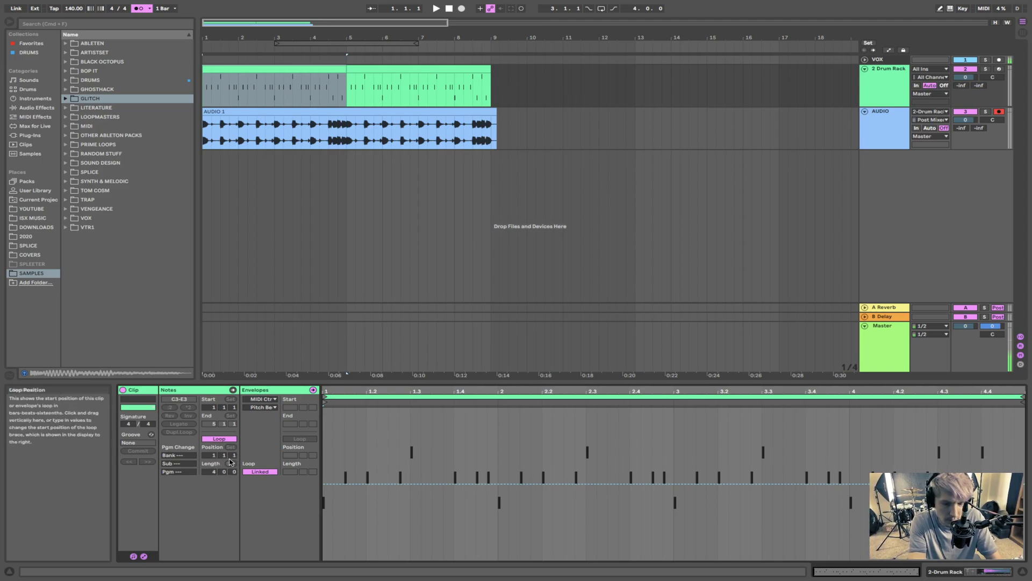
drag(214, 472, 214, 486)
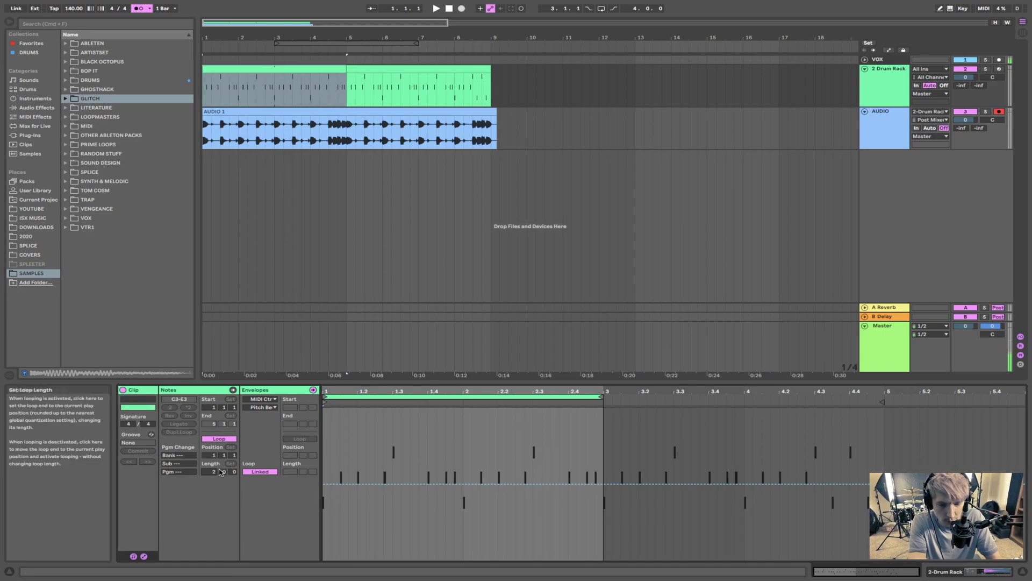
drag(214, 471, 231, 453)
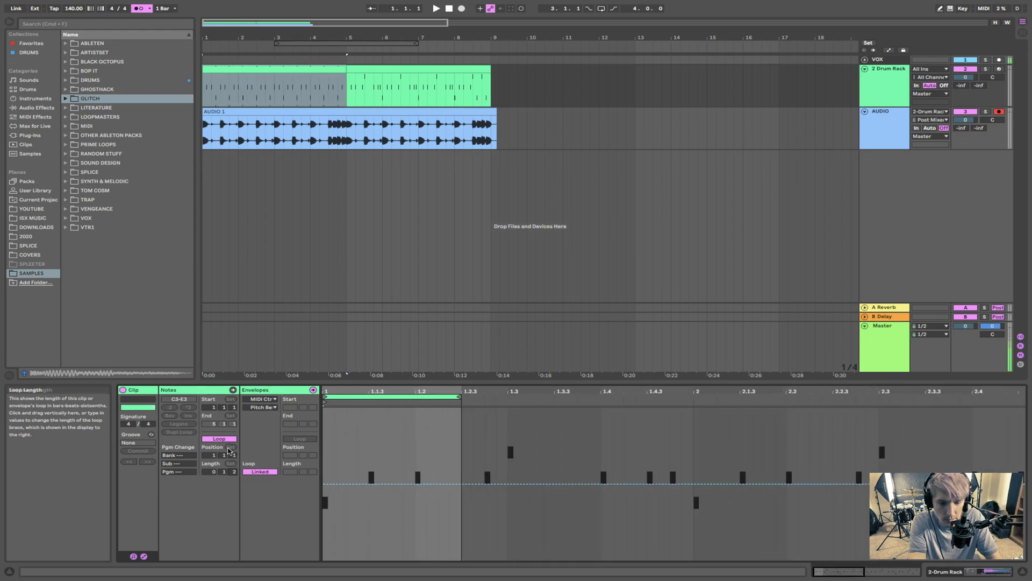
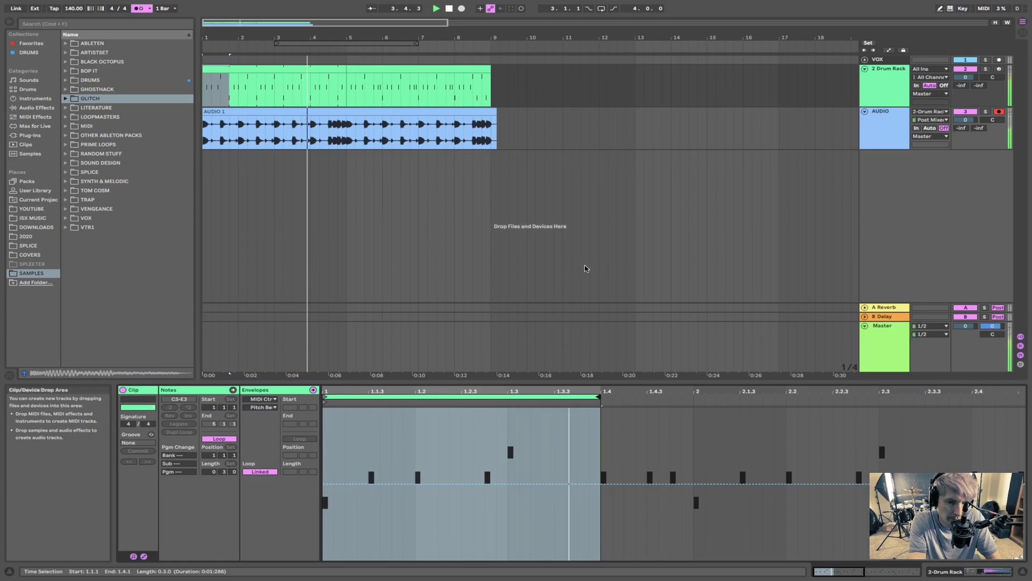
key(space)
key(space)
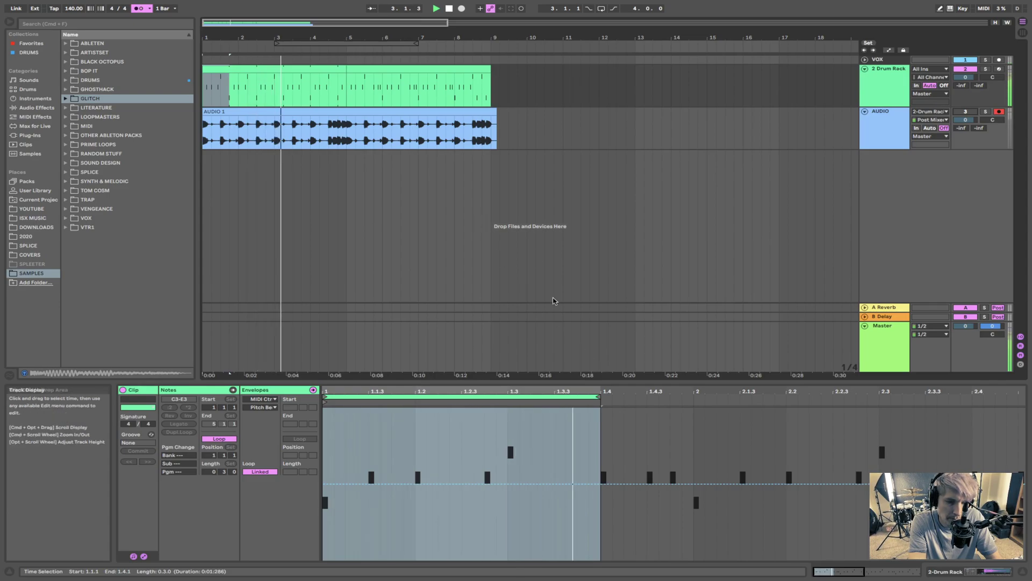
Step: Delete the section from 3.1.1 to 5.1.1 of the first drum clip
click(275, 93)
drag(275, 93, 347, 92)
key(Delete)
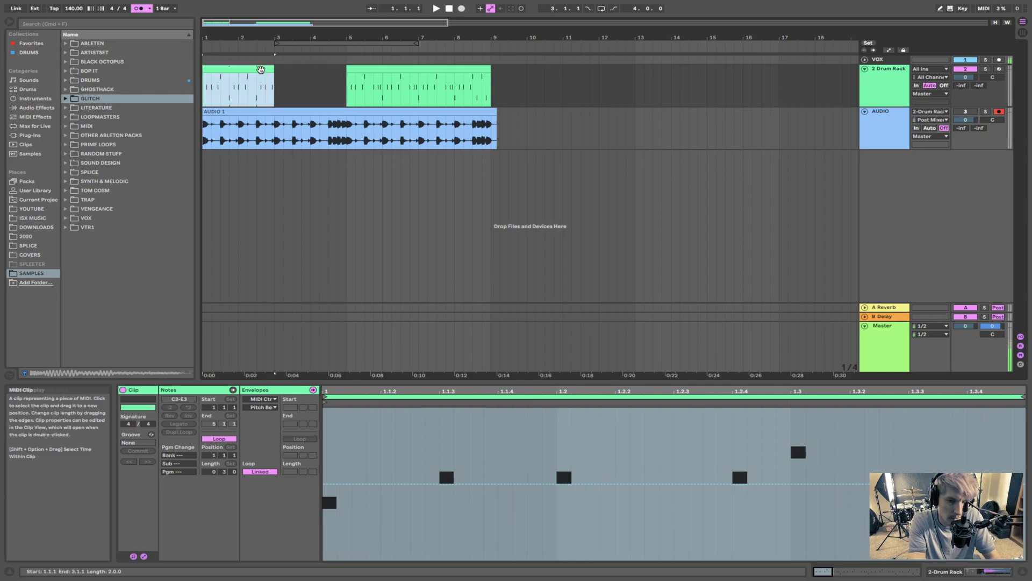
Step: Place a one-bar drum clip at 3.1.1 directly after the first clip and try to consolidate the two
drag(398, 70, 293, 71)
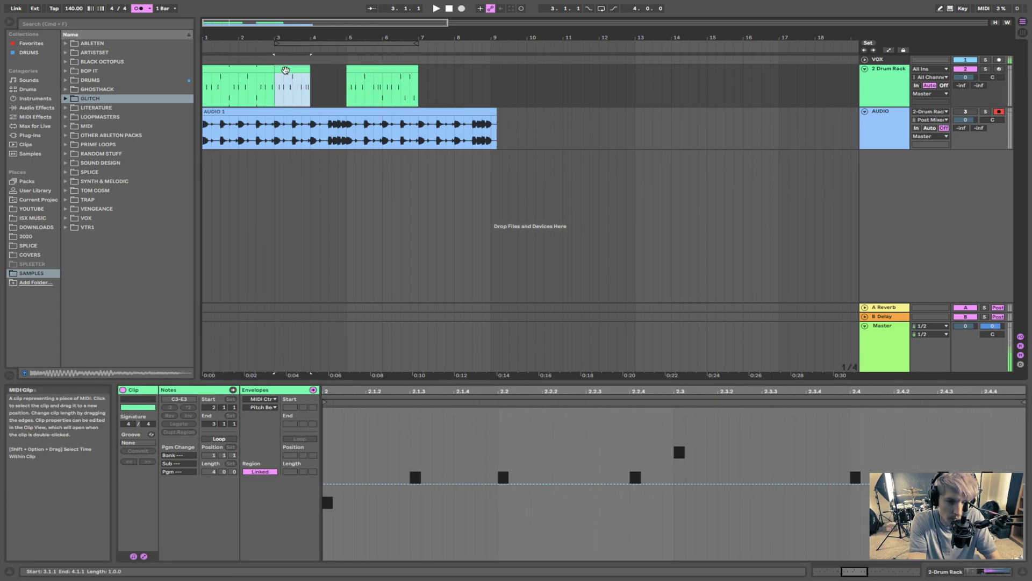
shift+click(254, 70)
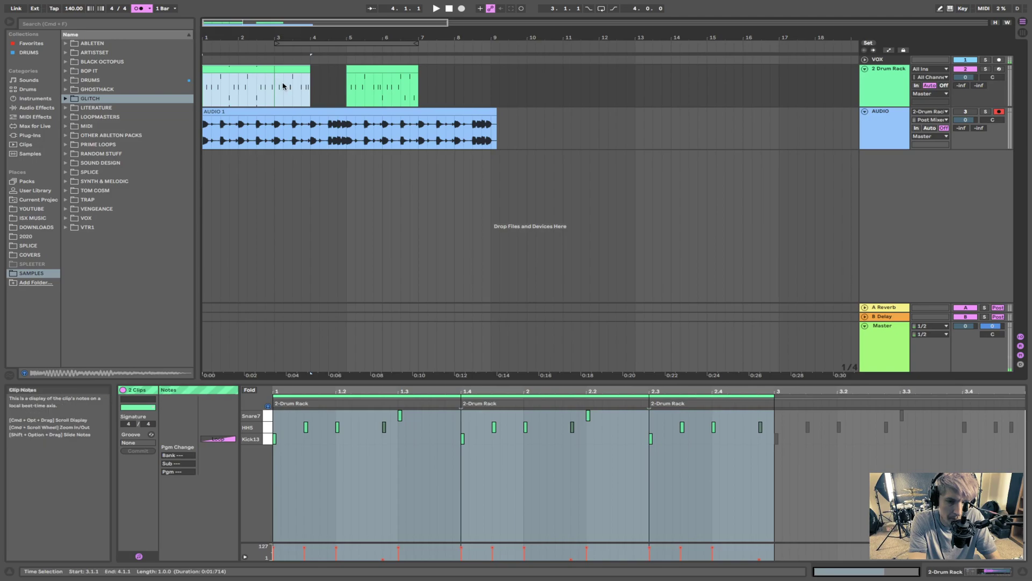
key(super+j)
key(space)
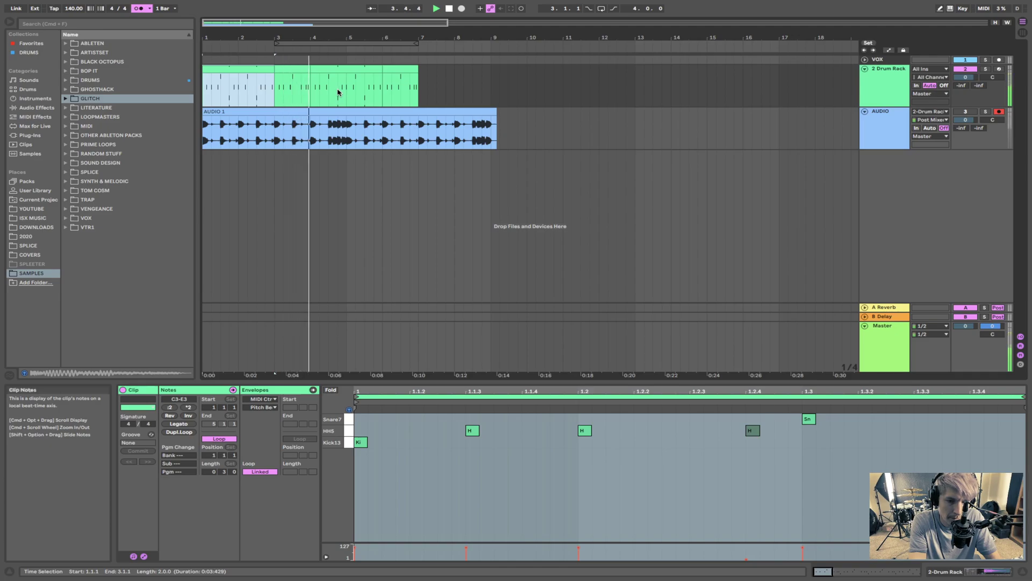
Step: Delete all Drum Rack clips from 1.1.1 to 7.1.1 and place the insert marker at 9.1.1 on that track
drag(339, 88, 361, 80)
click(407, 67)
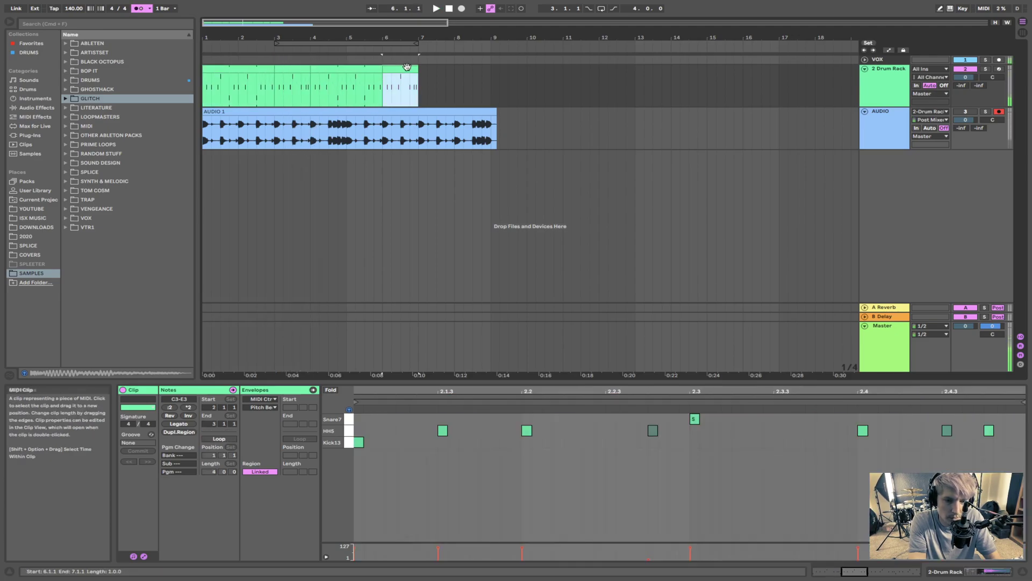
shift+click(258, 68)
click(257, 67)
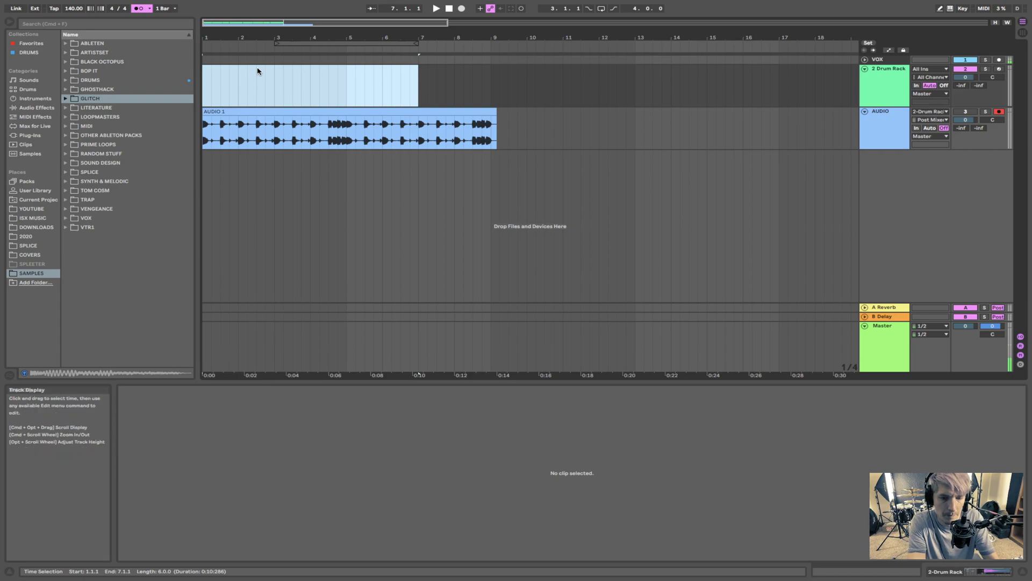
key(Delete)
click(454, 75)
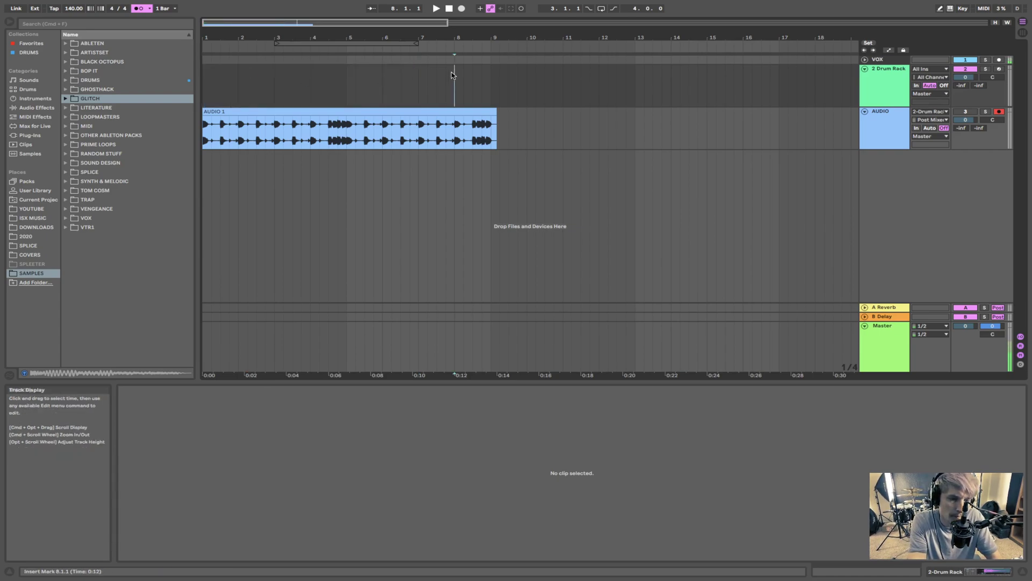
click(491, 80)
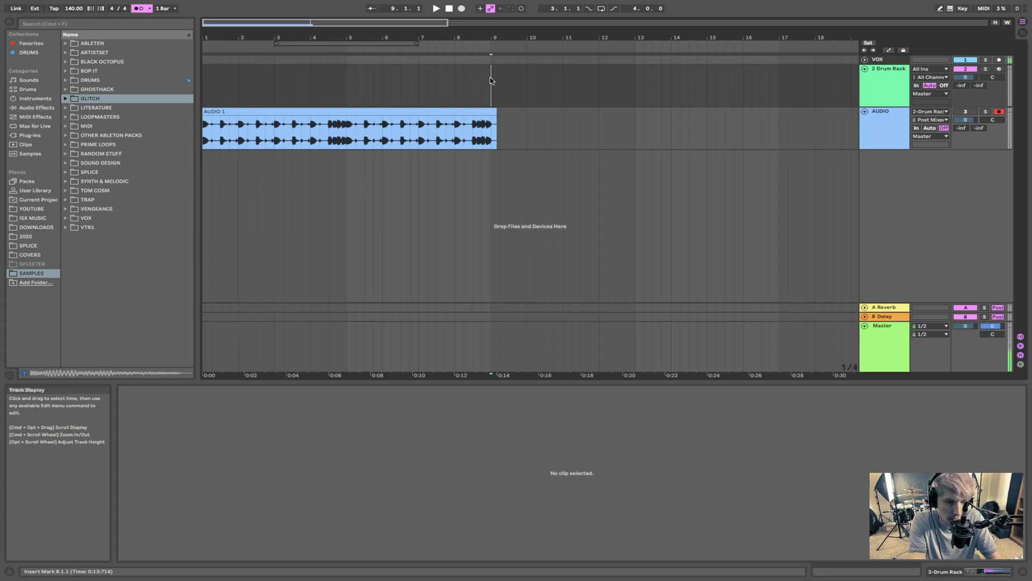